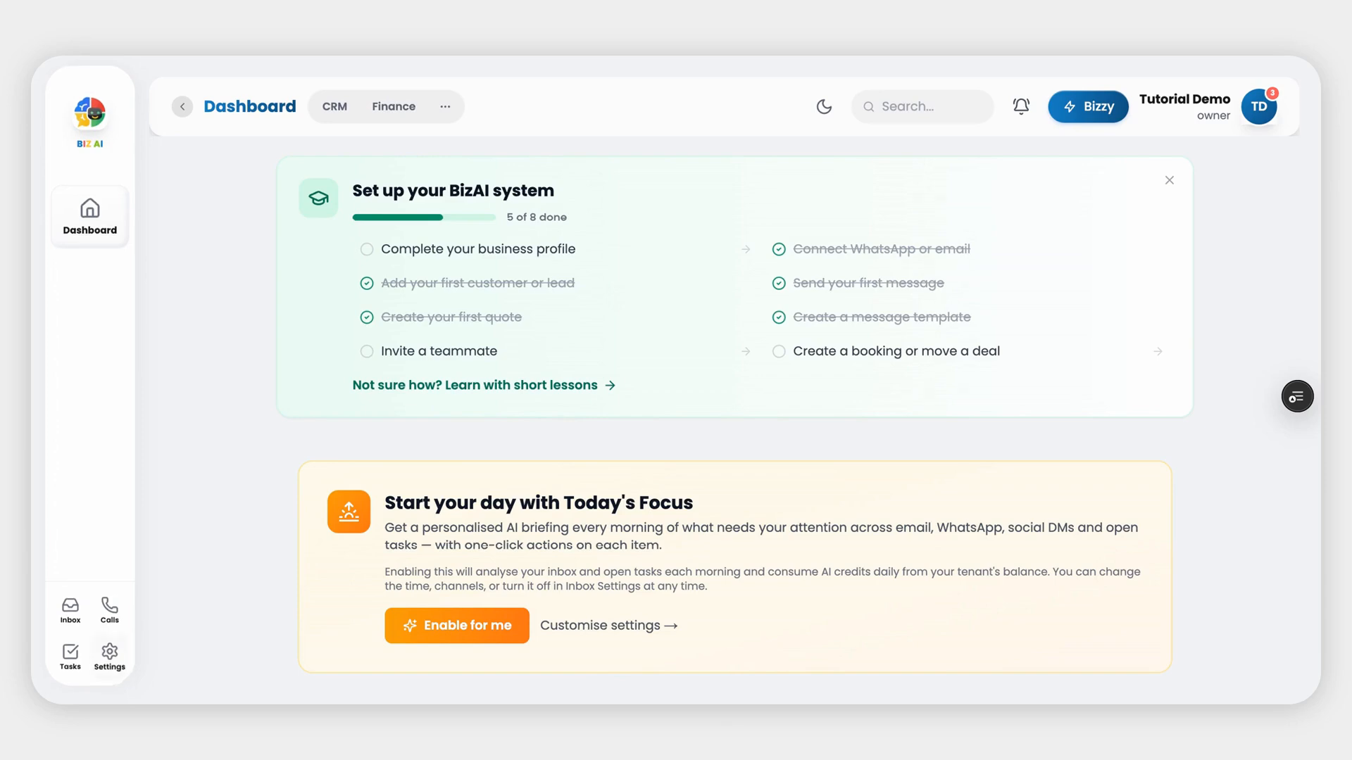
# Open the conversation flows of the AI Agents section in the settings
pyautogui.click(110, 657)
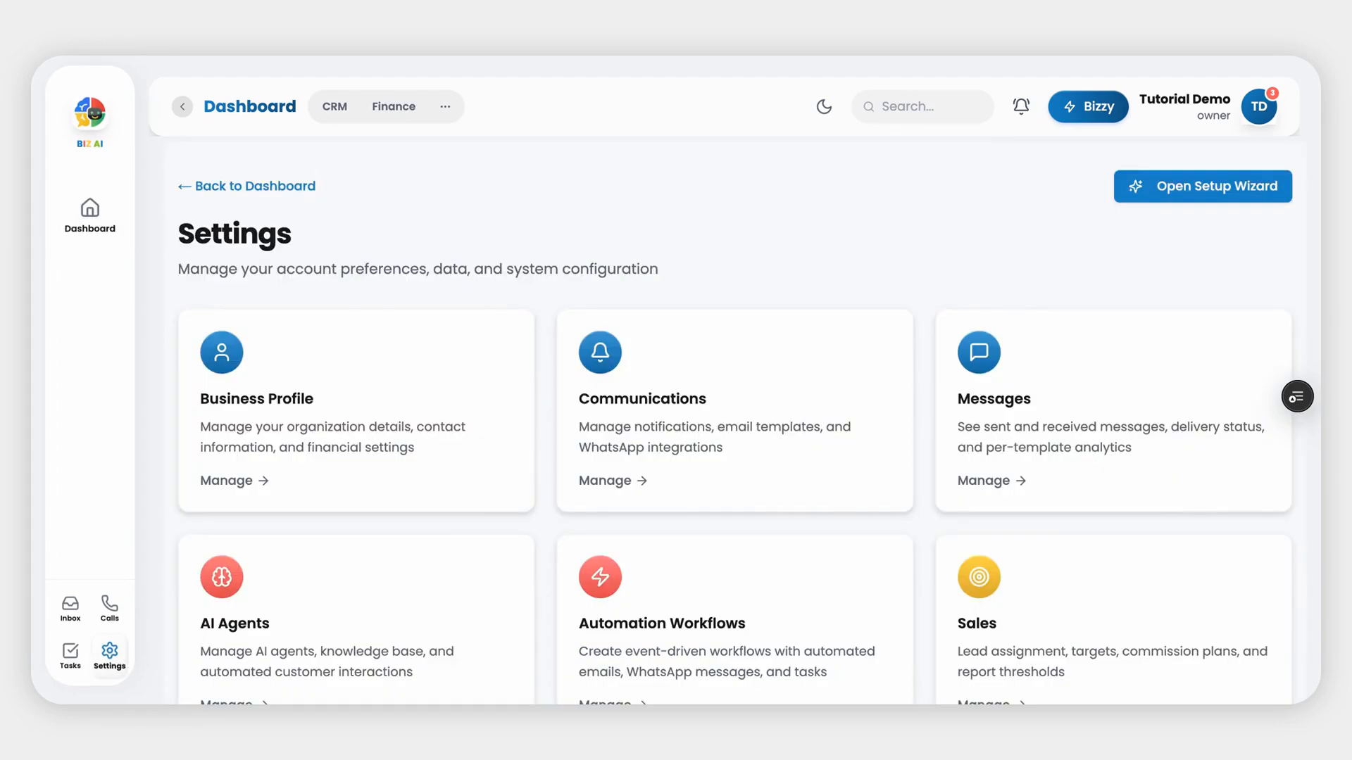
pyautogui.scroll(-3, 414, 442)
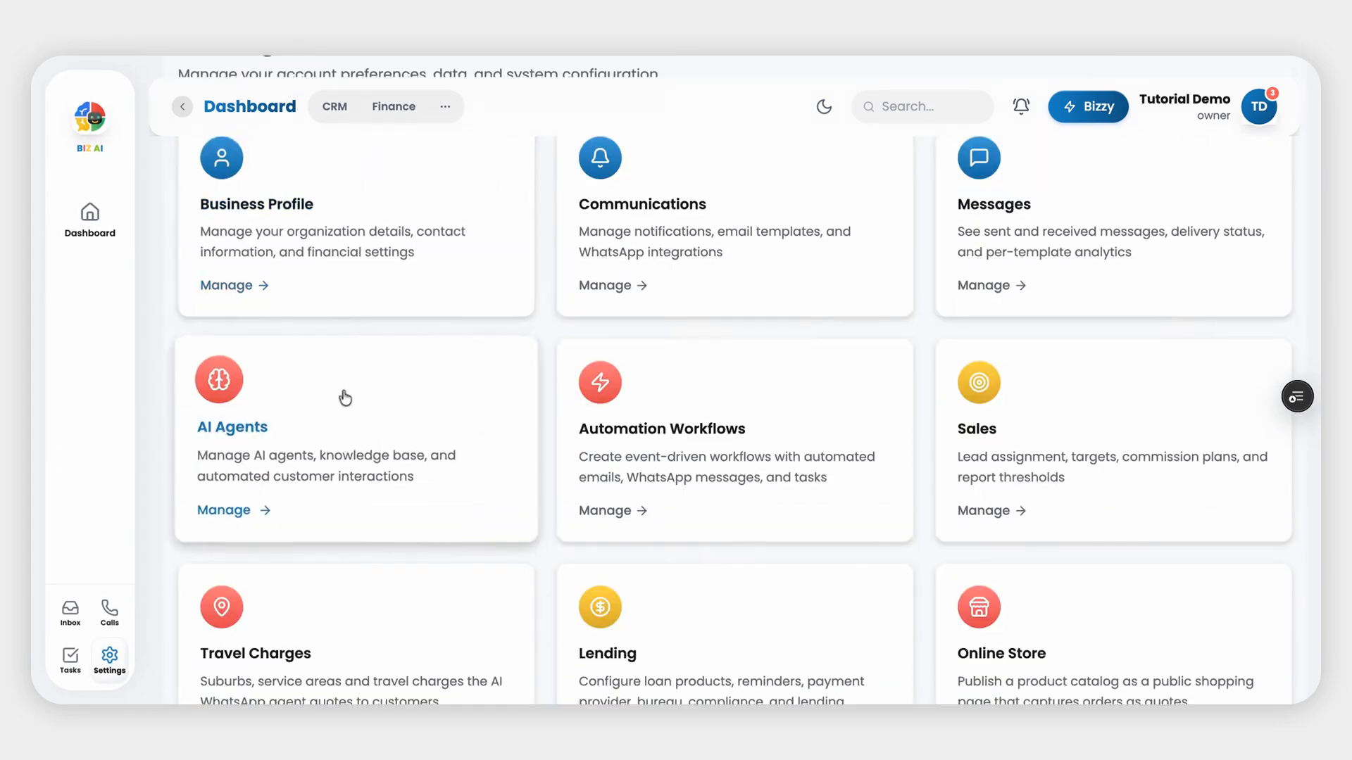
pyautogui.click(345, 399)
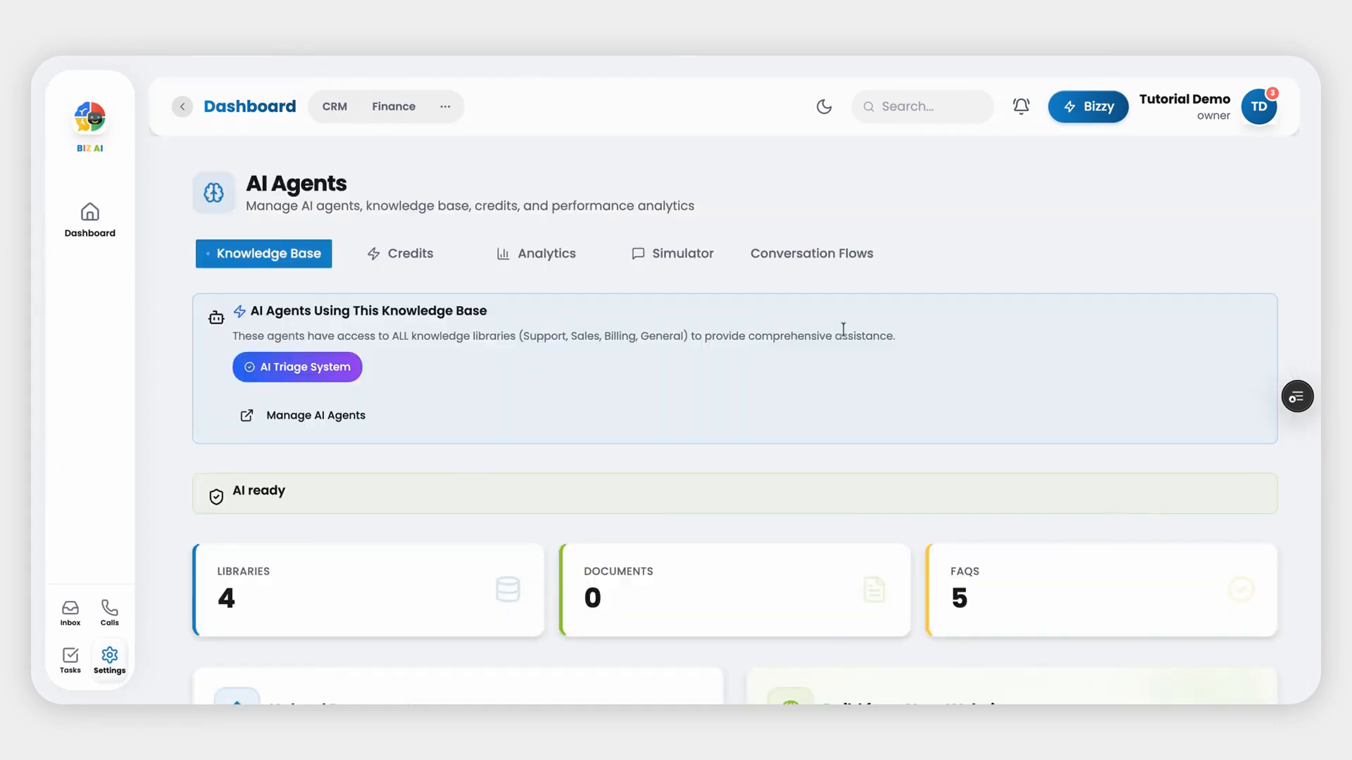
pyautogui.click(829, 257)
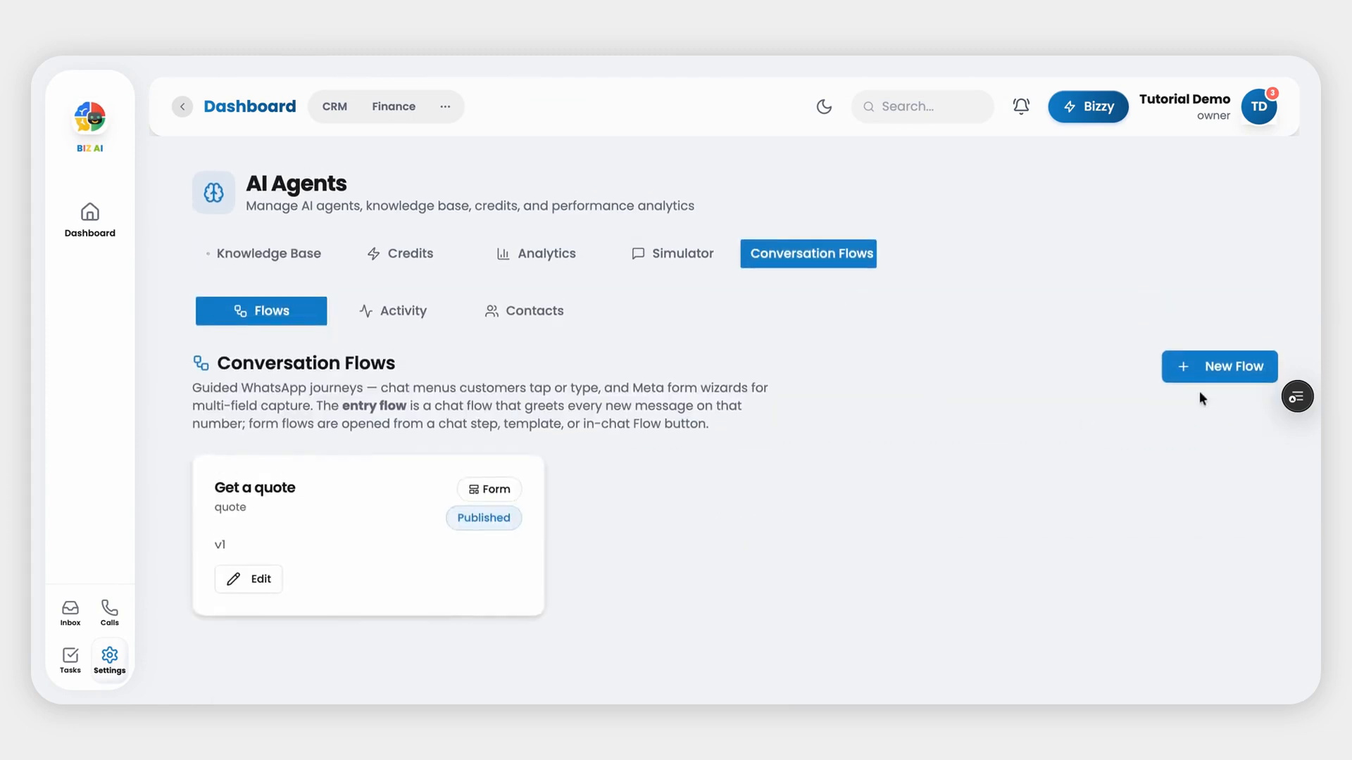
# Start a new conversation flow as a Form flow that is built from a description with Bizzy
pyautogui.click(1210, 370)
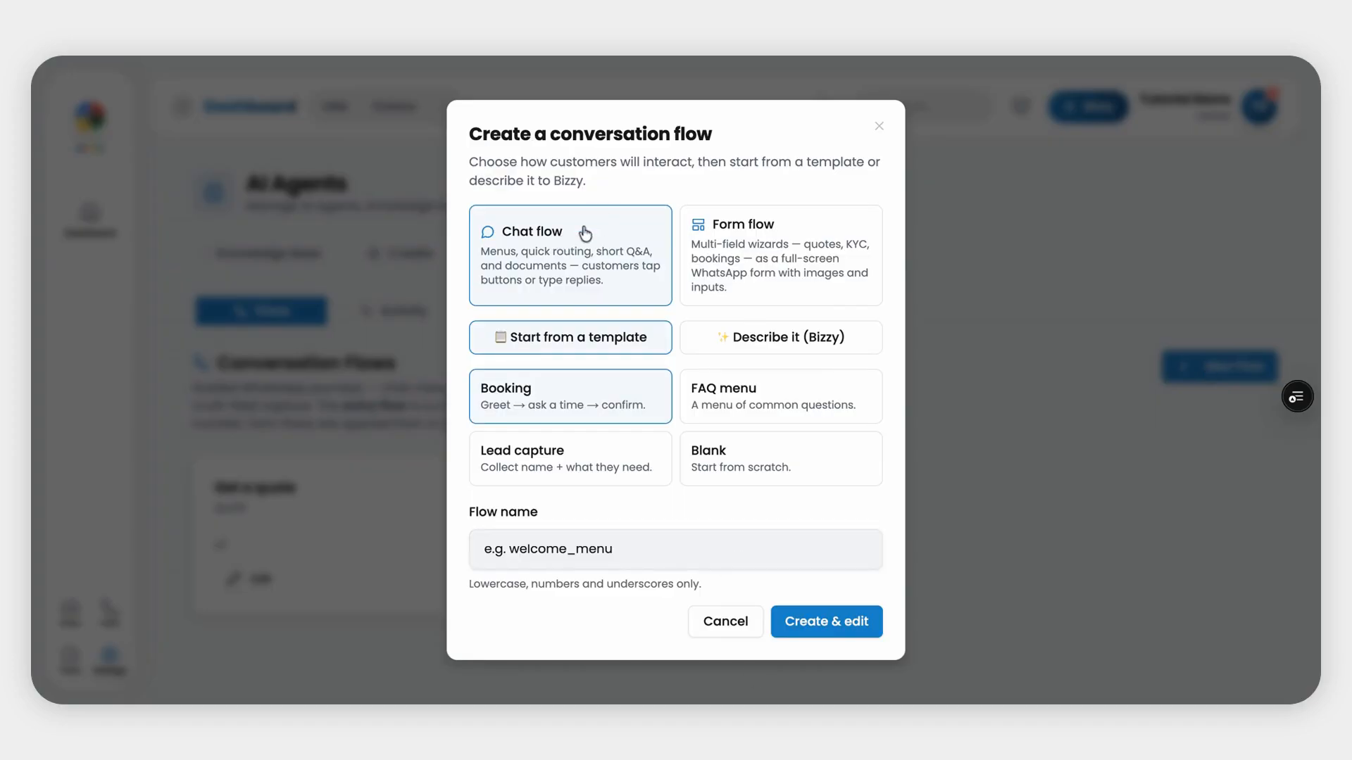
pyautogui.click(778, 244)
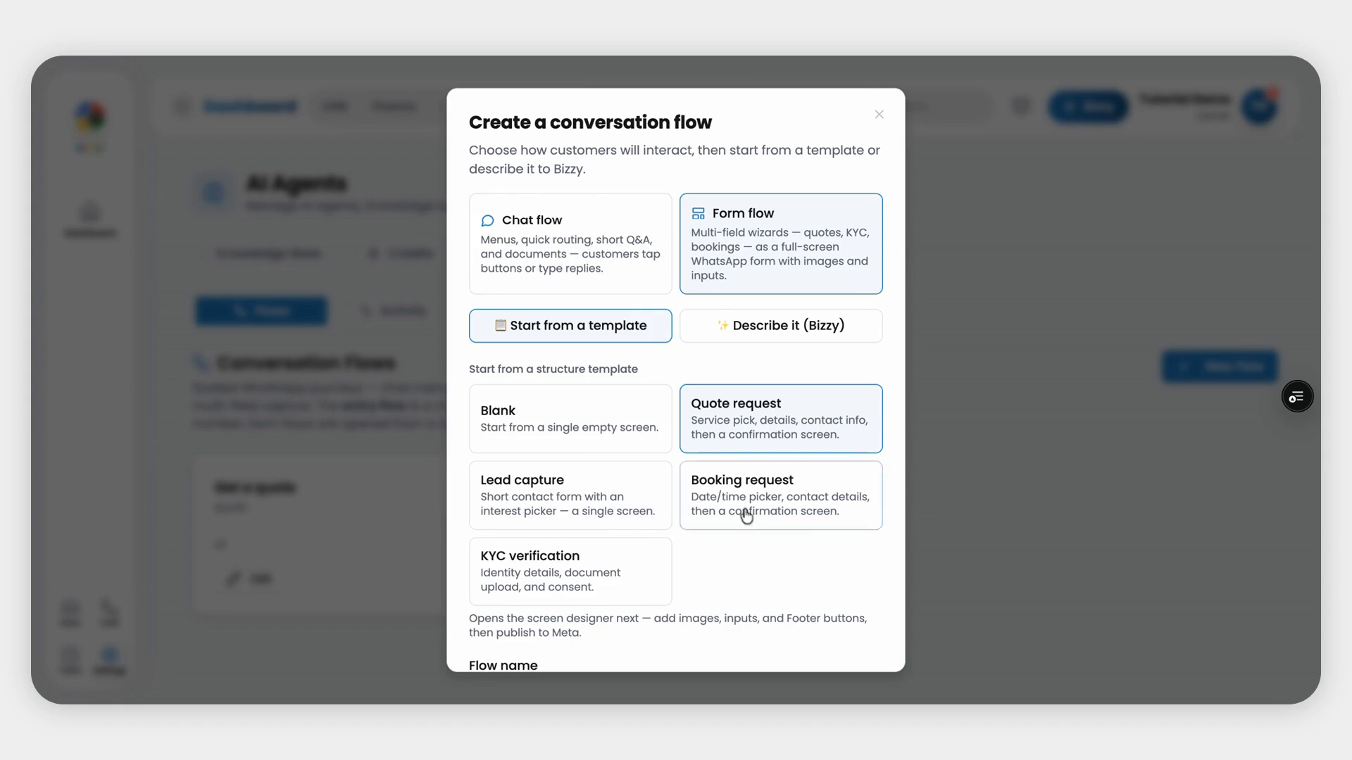
pyautogui.scroll(-1, 684, 528)
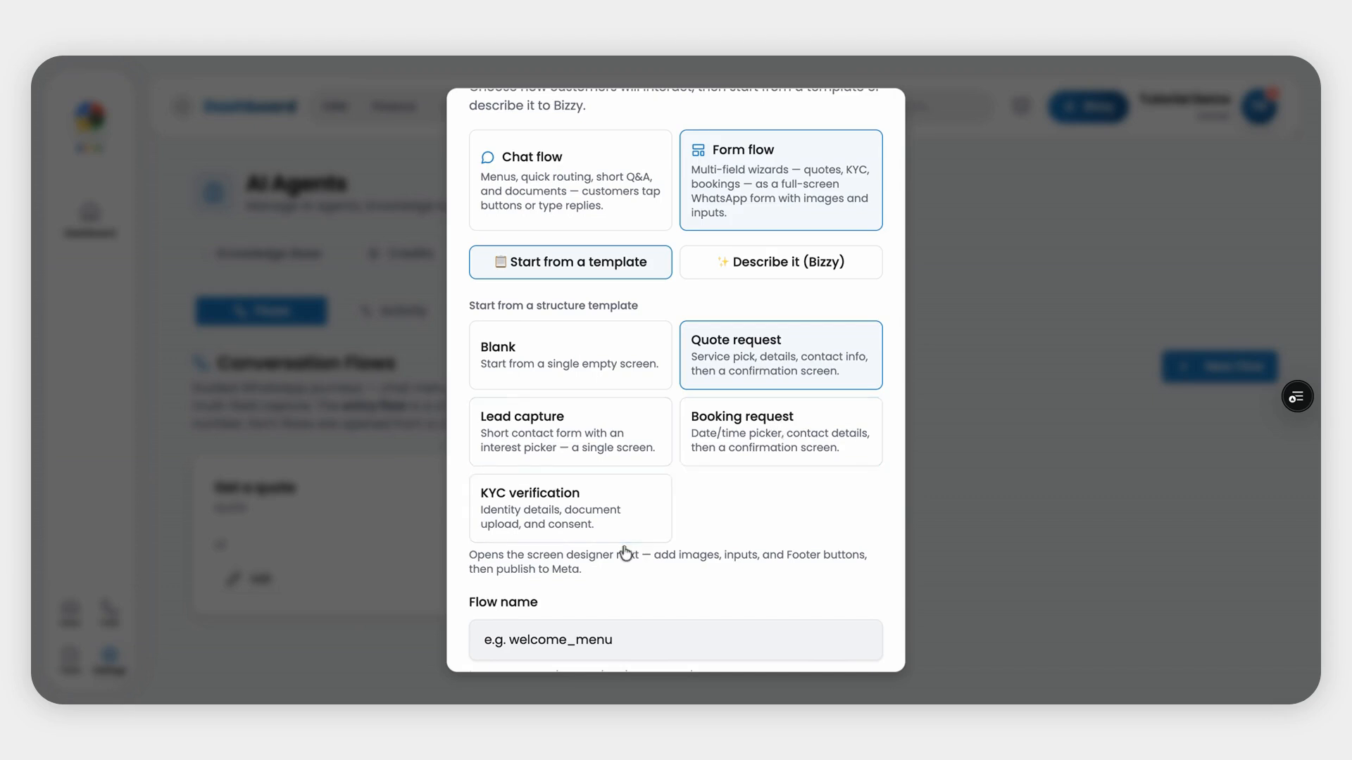
pyautogui.scroll(-1, 625, 553)
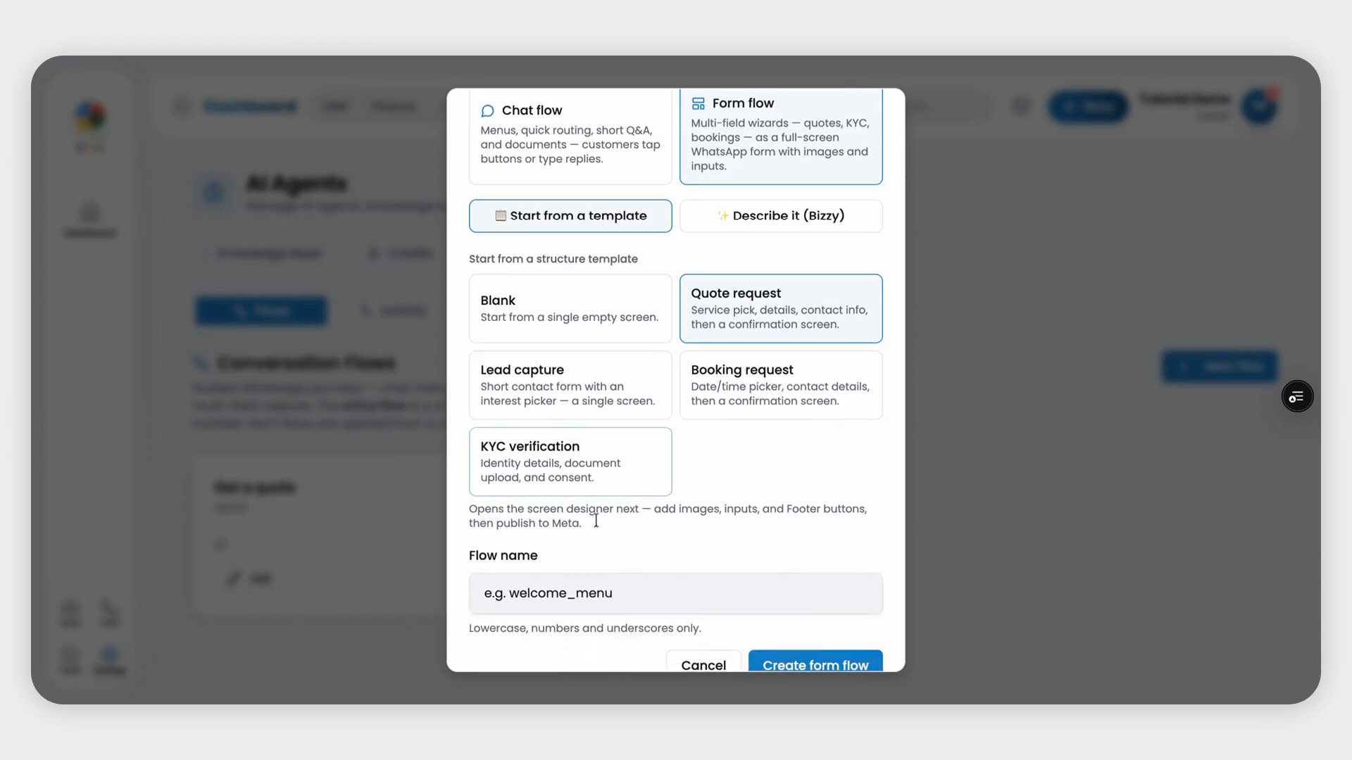
pyautogui.scroll(-1, 622, 495)
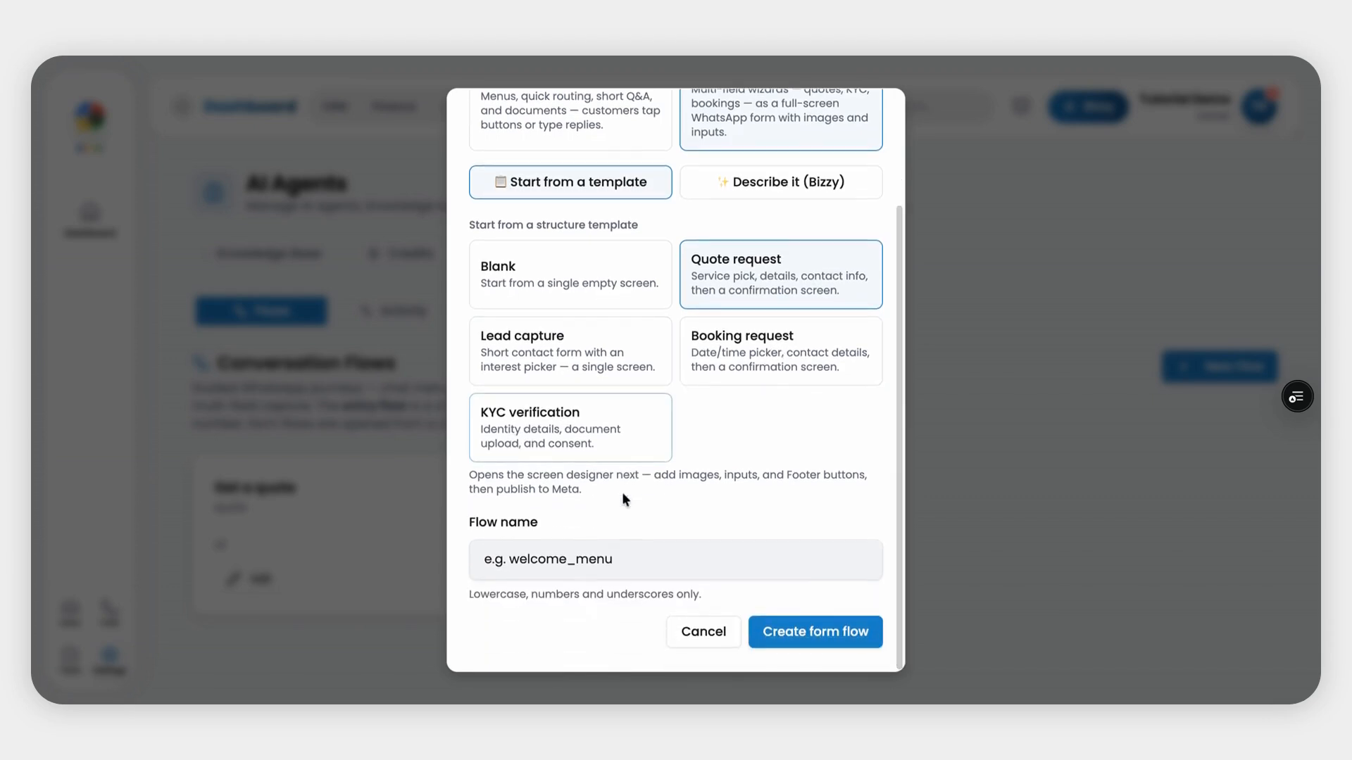
pyautogui.scroll(3, 622, 492)
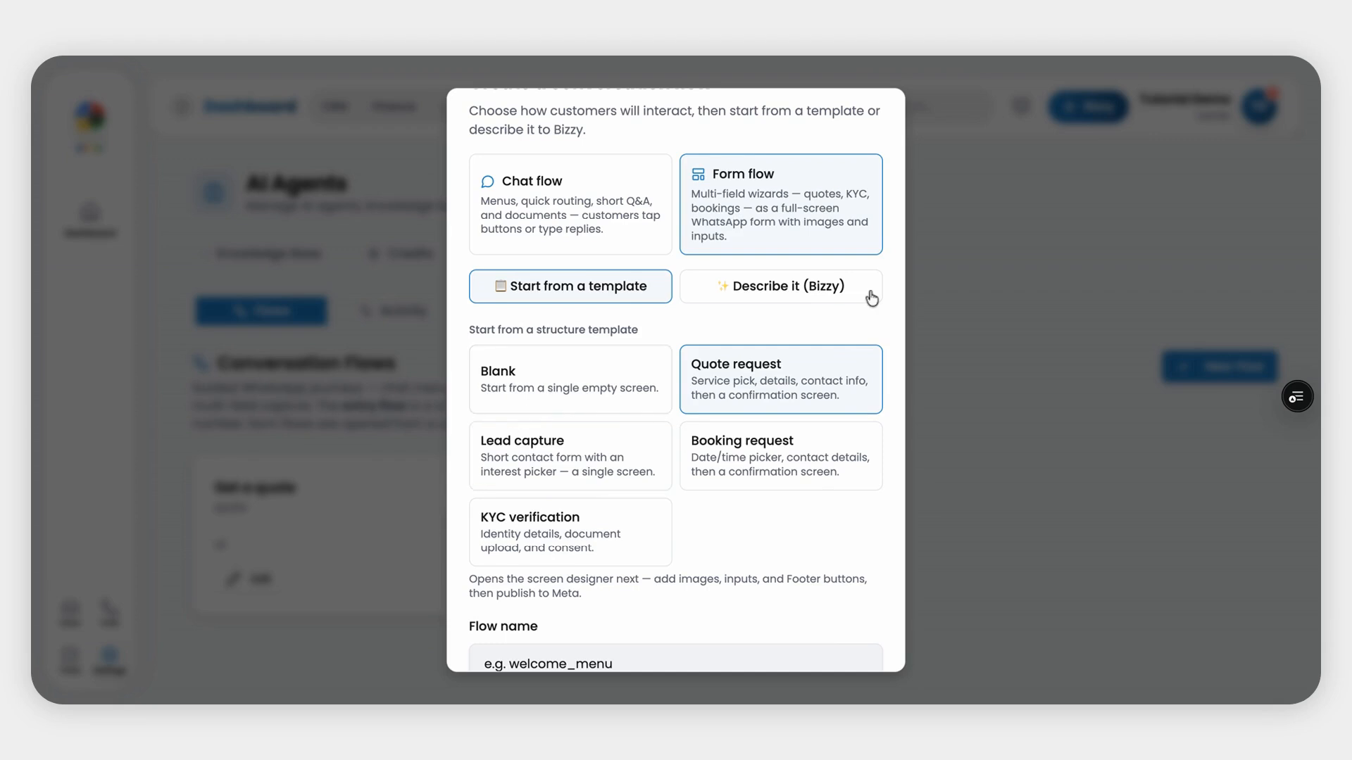
pyautogui.click(761, 292)
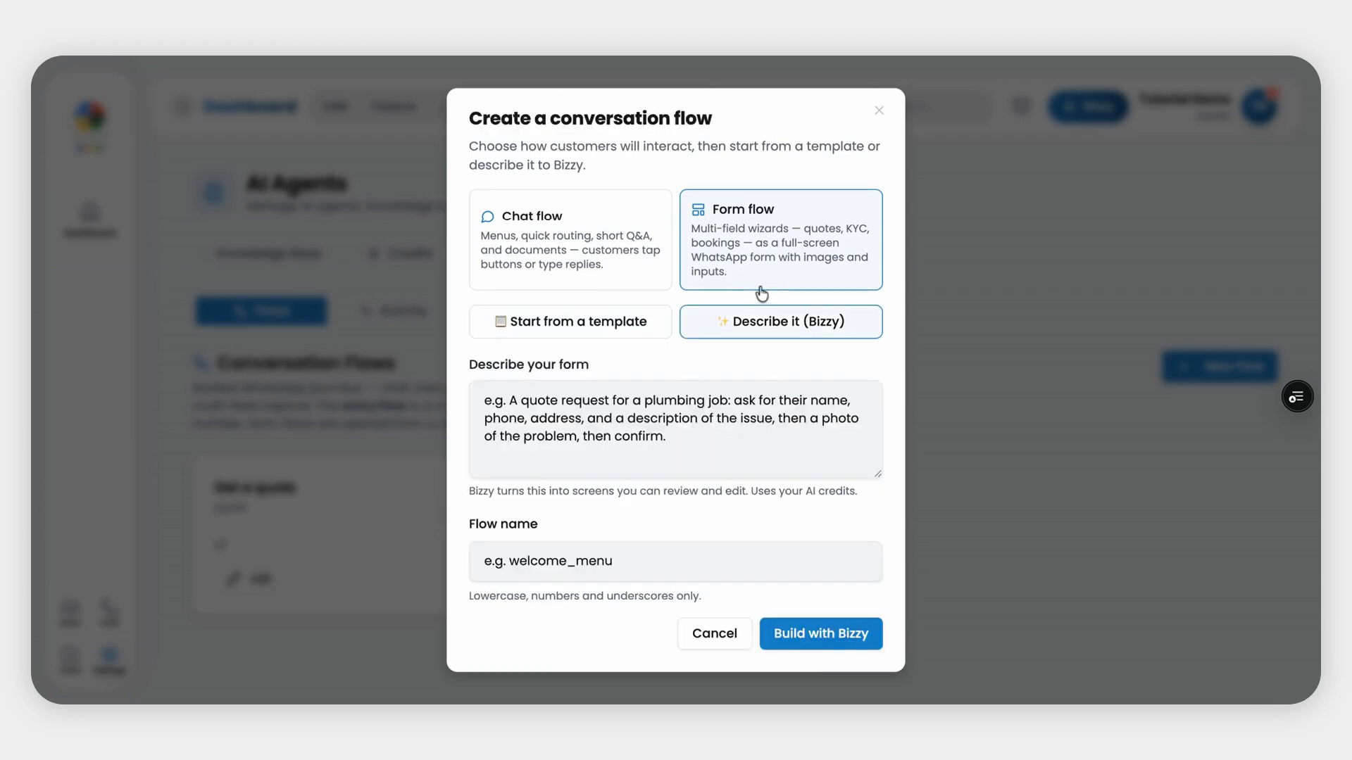
# Name the new form flow test_Doctor
pyautogui.click(574, 427)
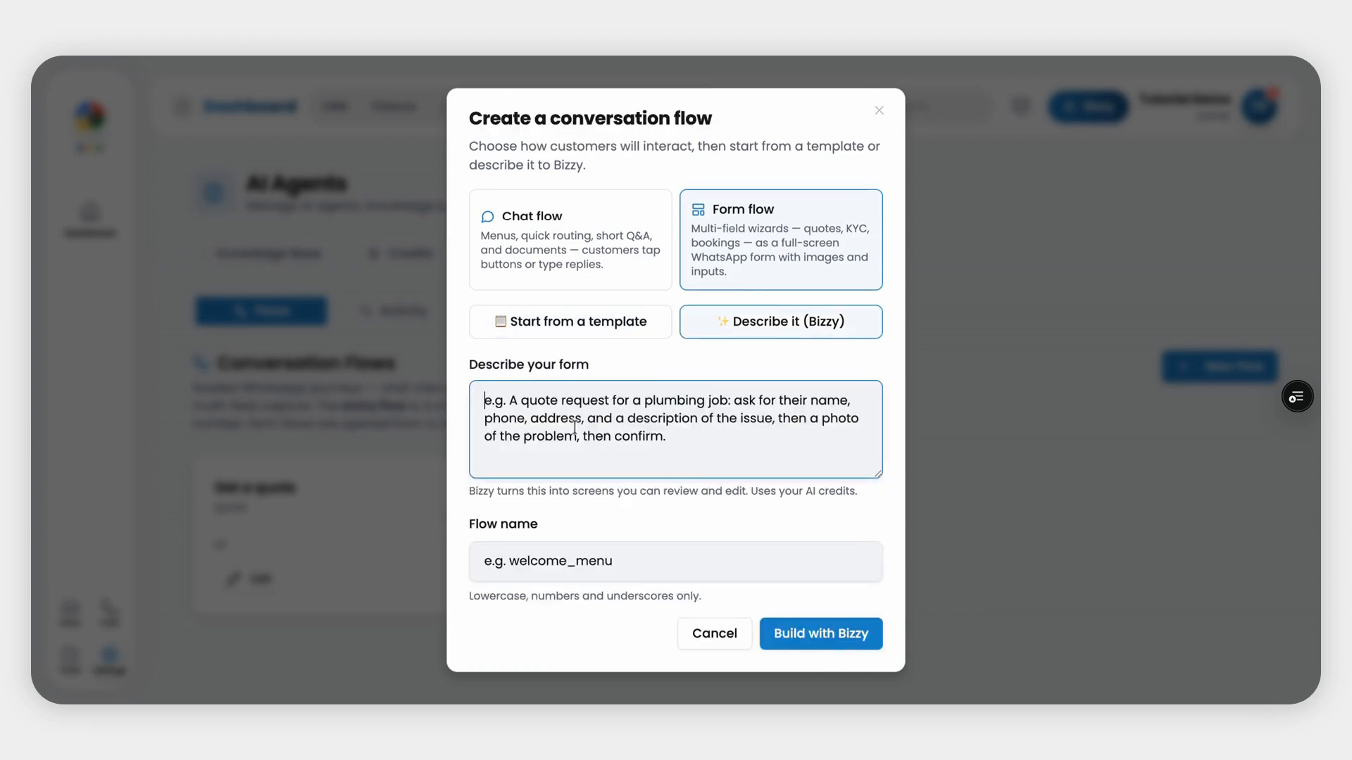
pyautogui.click(649, 558)
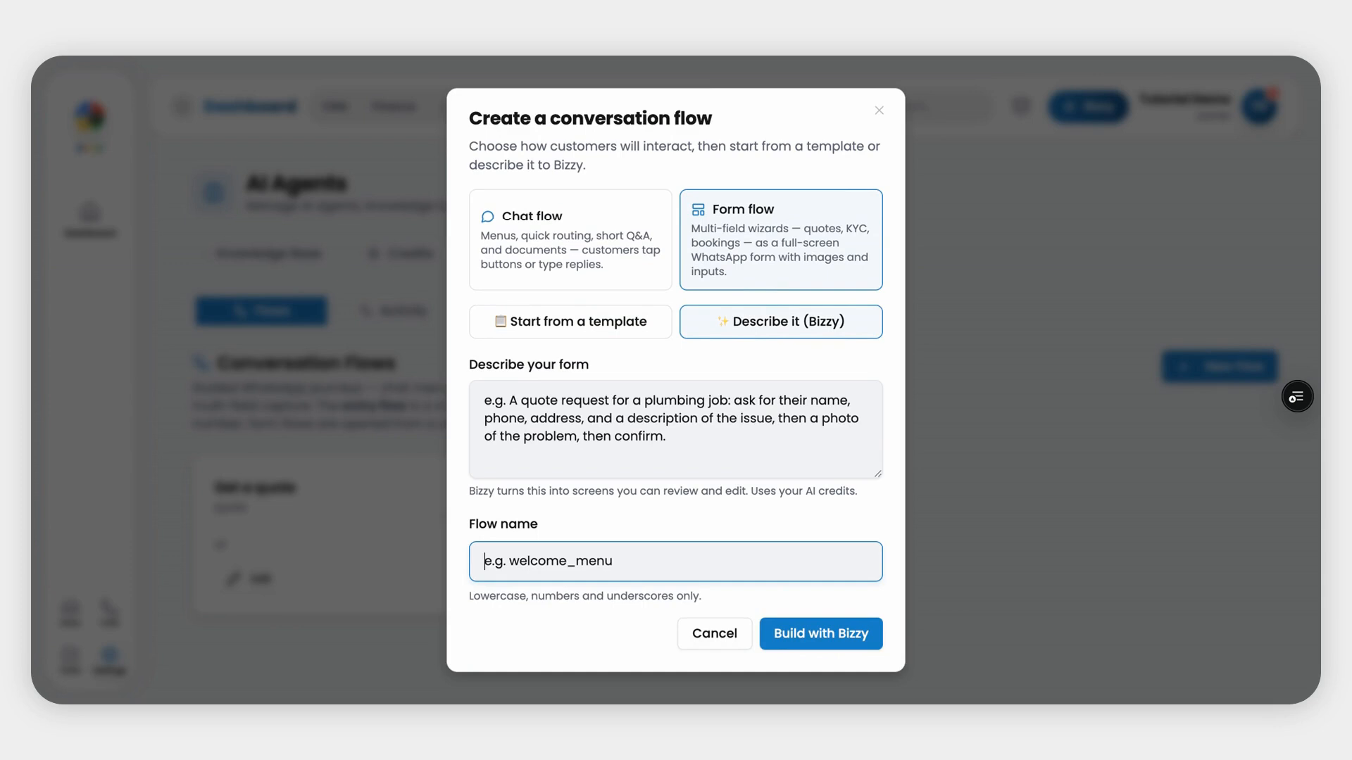
pyautogui.write('test_Doctor')
# Begin the form description with "Create a form that captures patient information before a doctor consult."
pyautogui.click(497, 387)
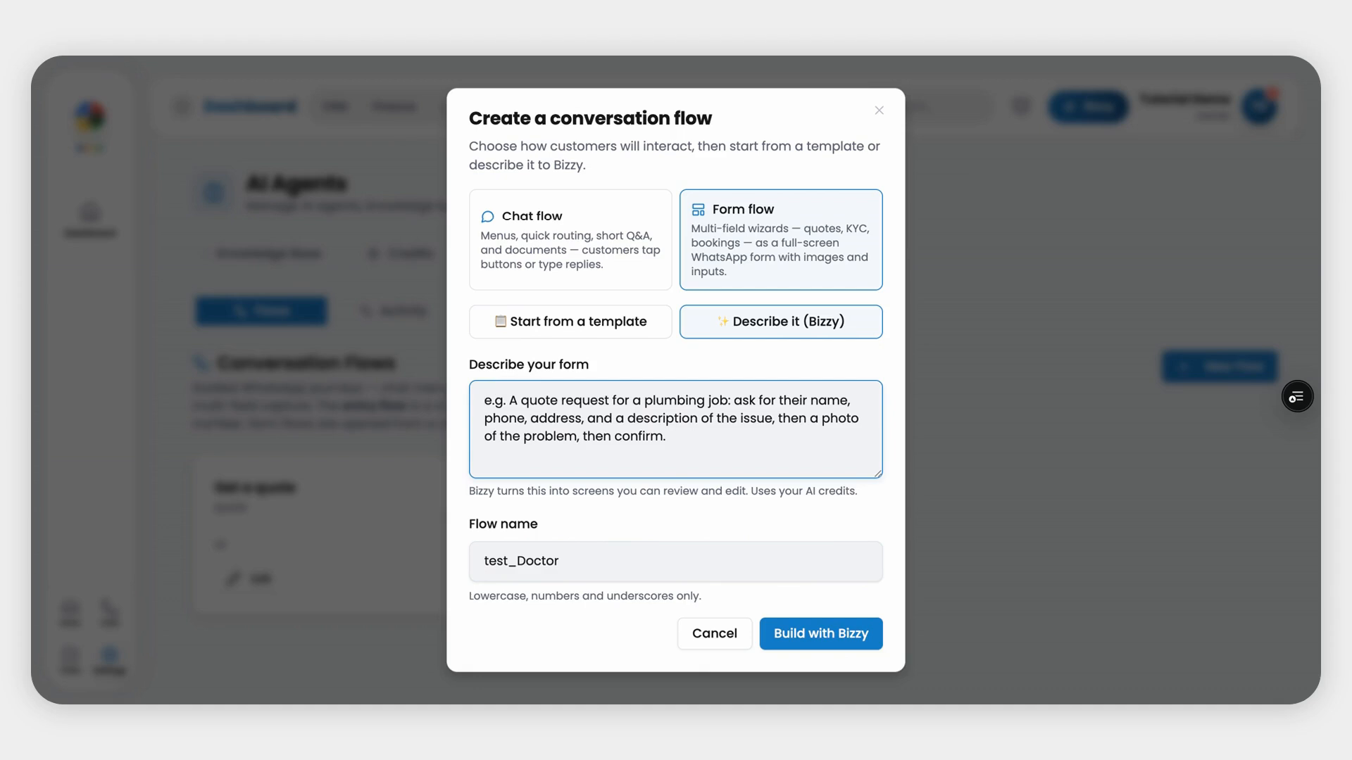
pyautogui.write('Create a form that captures patieant')
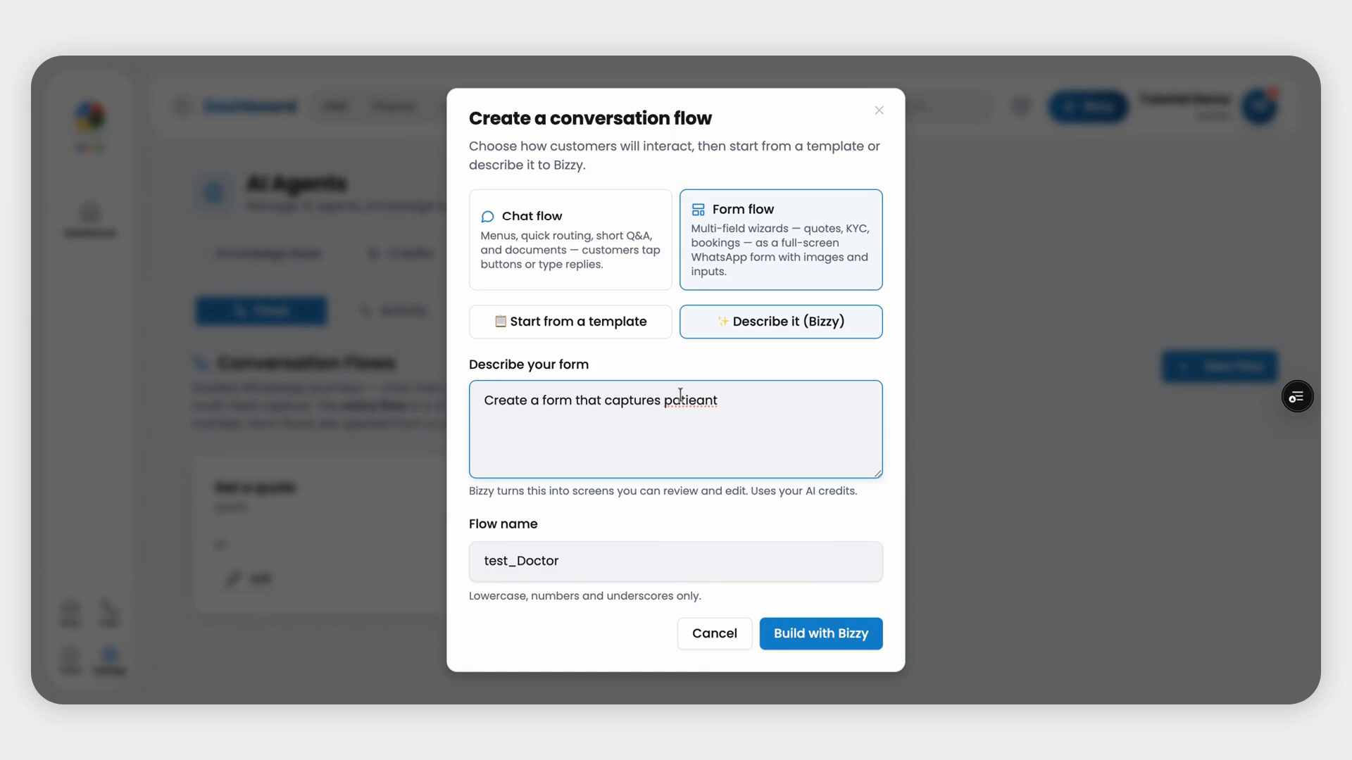
pyautogui.doubleClick(680, 400)
pyautogui.write('patient information befor')
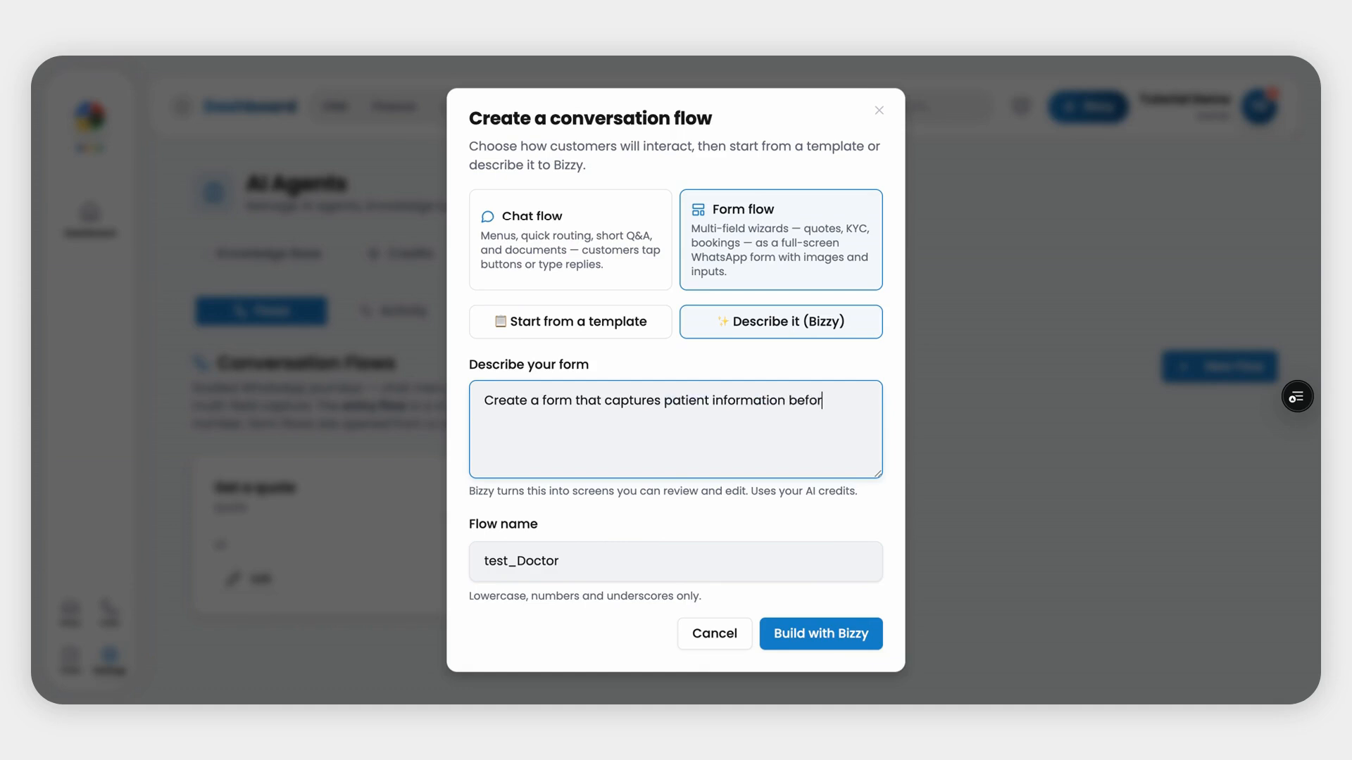
pyautogui.write('e a doctor consult. We ne')
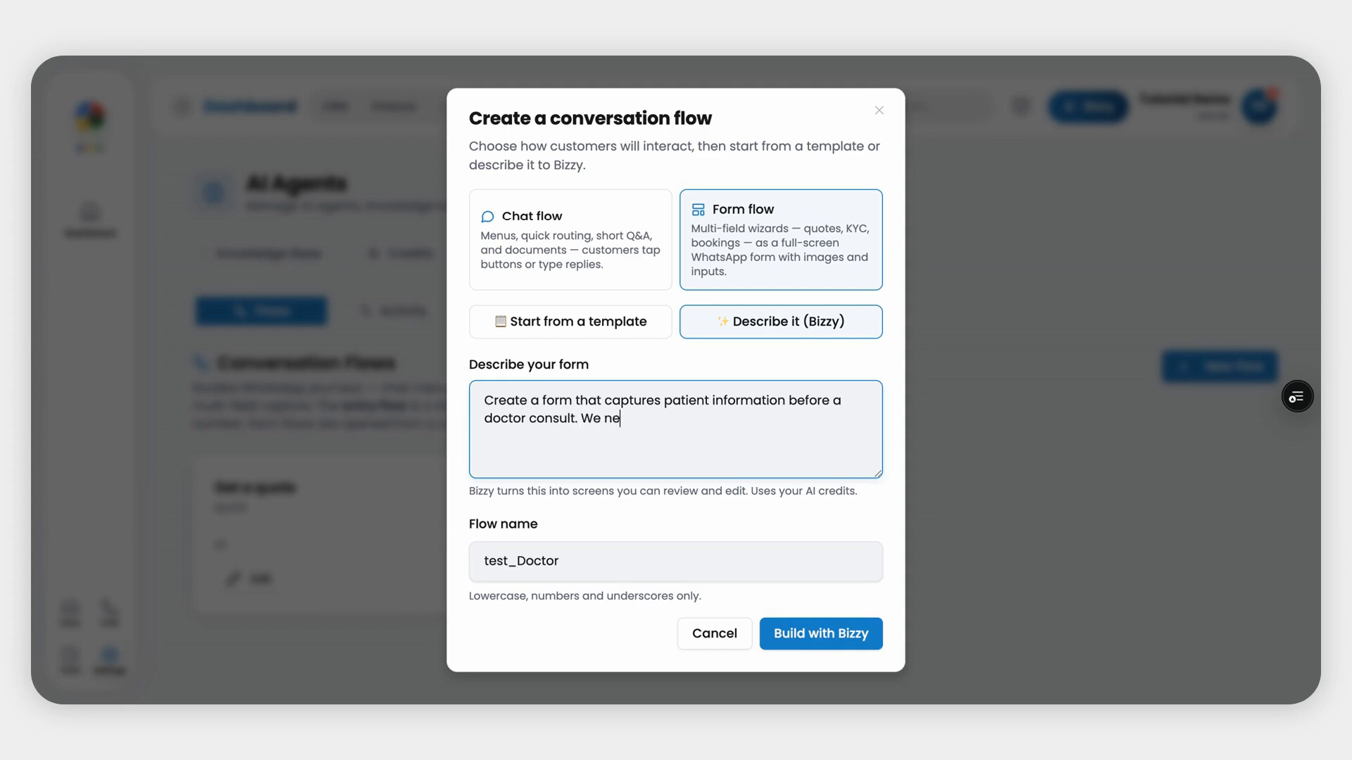
# Continue the description with "We need previous medical history and we need to know if the patient has any existing medical issues, allergies etc." and build the flow
pyautogui.write('ed previous medical history')
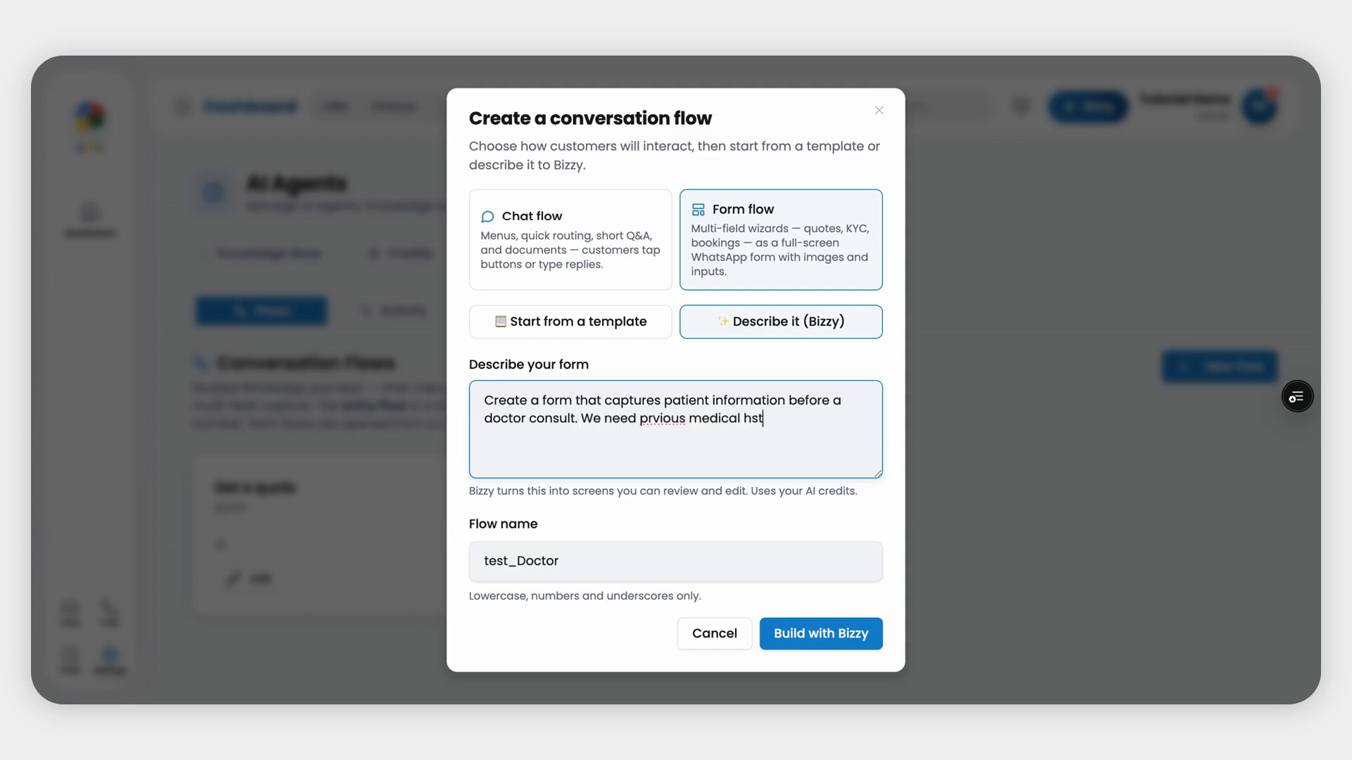
pyautogui.write(' and we need ')
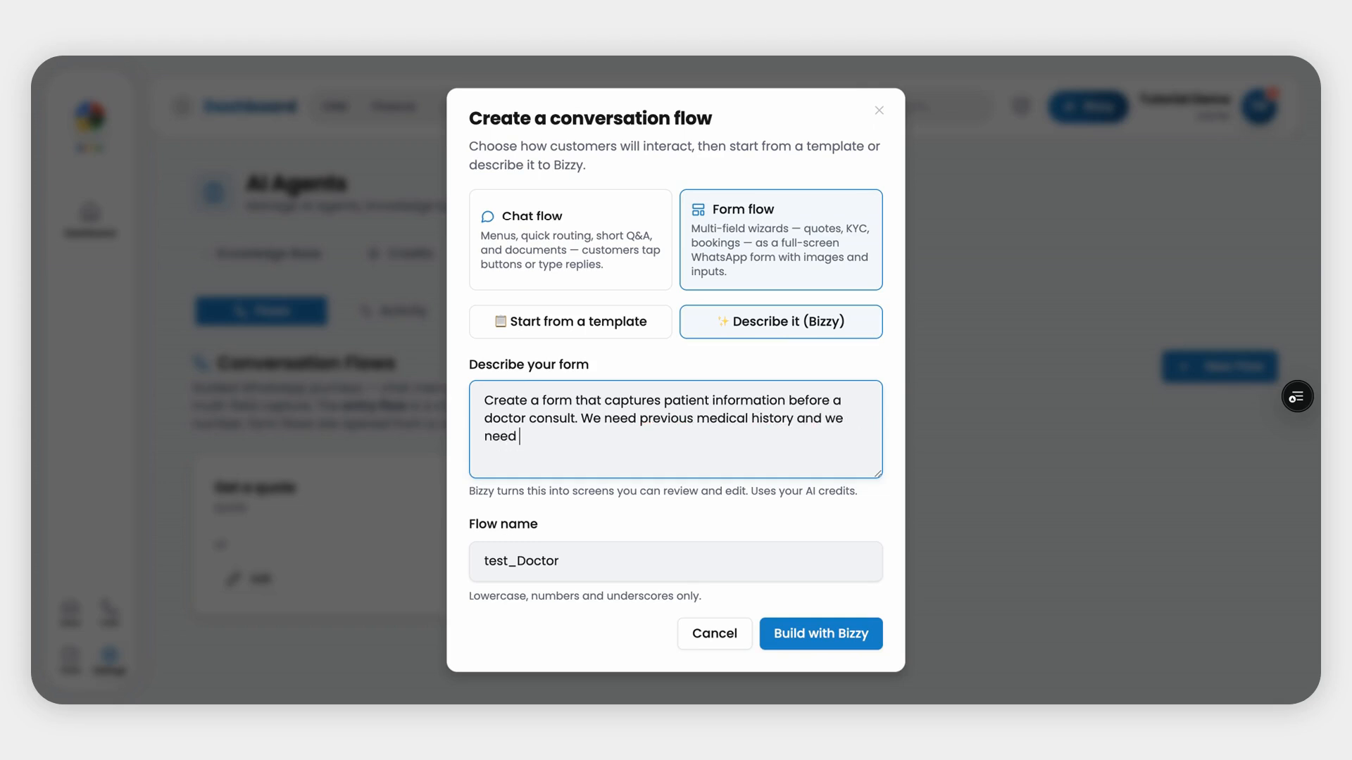
pyautogui.write('to know if they')
pyautogui.press('BackSpace')
pyautogui.write('patient has any existing me')
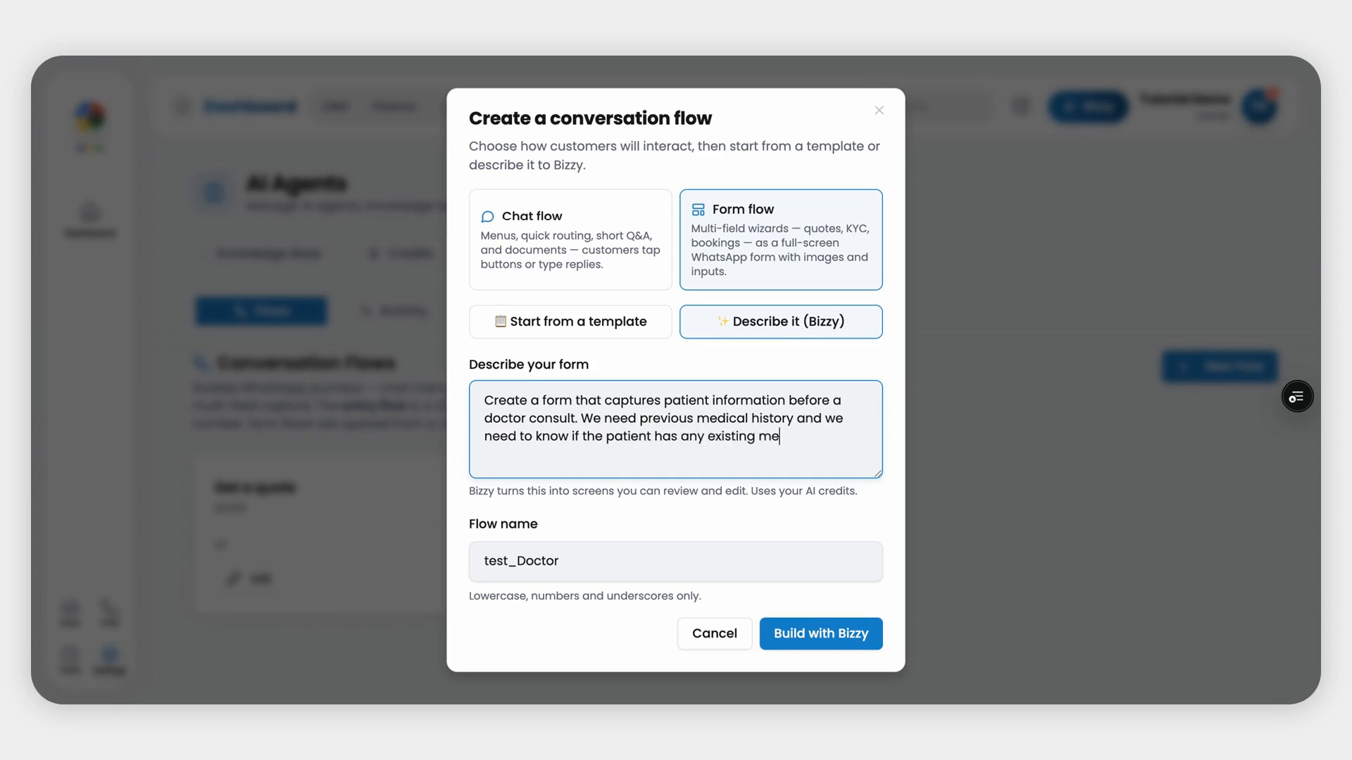
pyautogui.write('dical issues, allergies etc.')
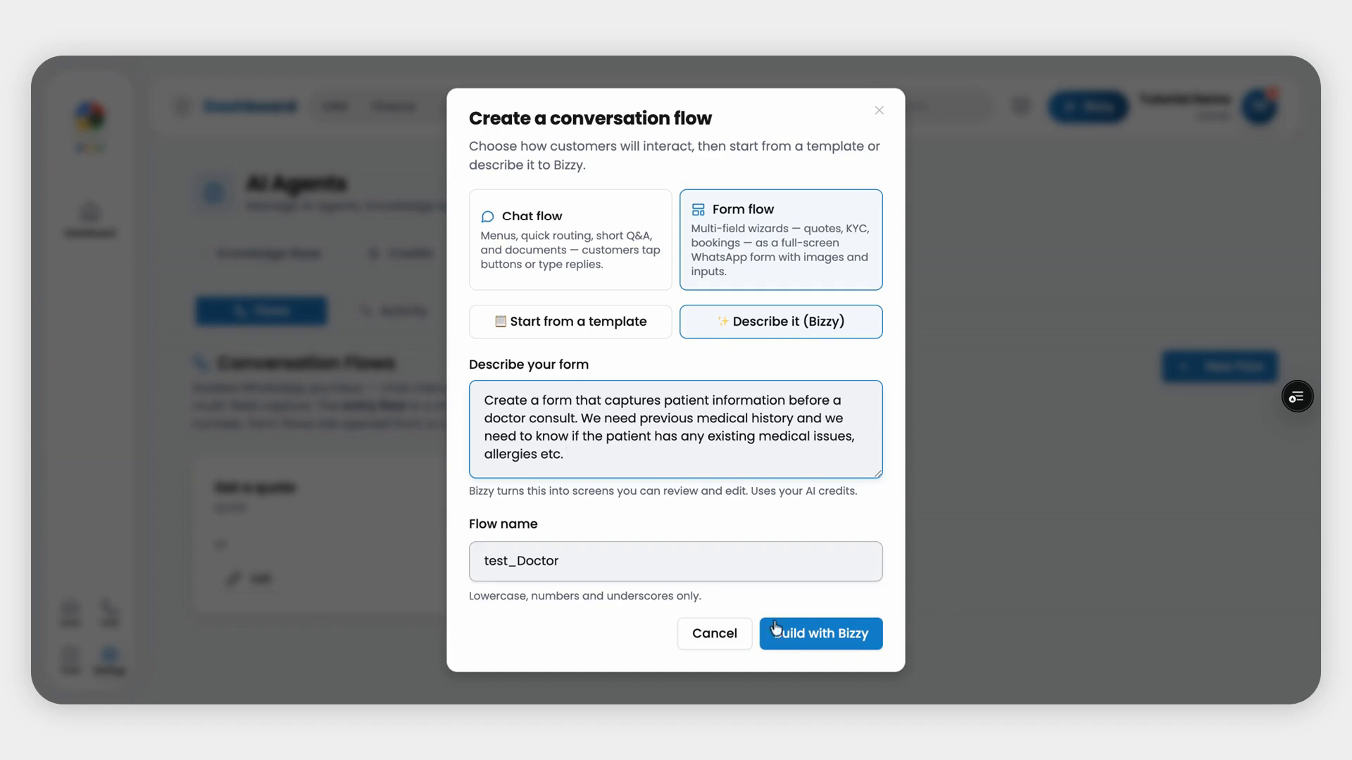
pyautogui.click(815, 636)
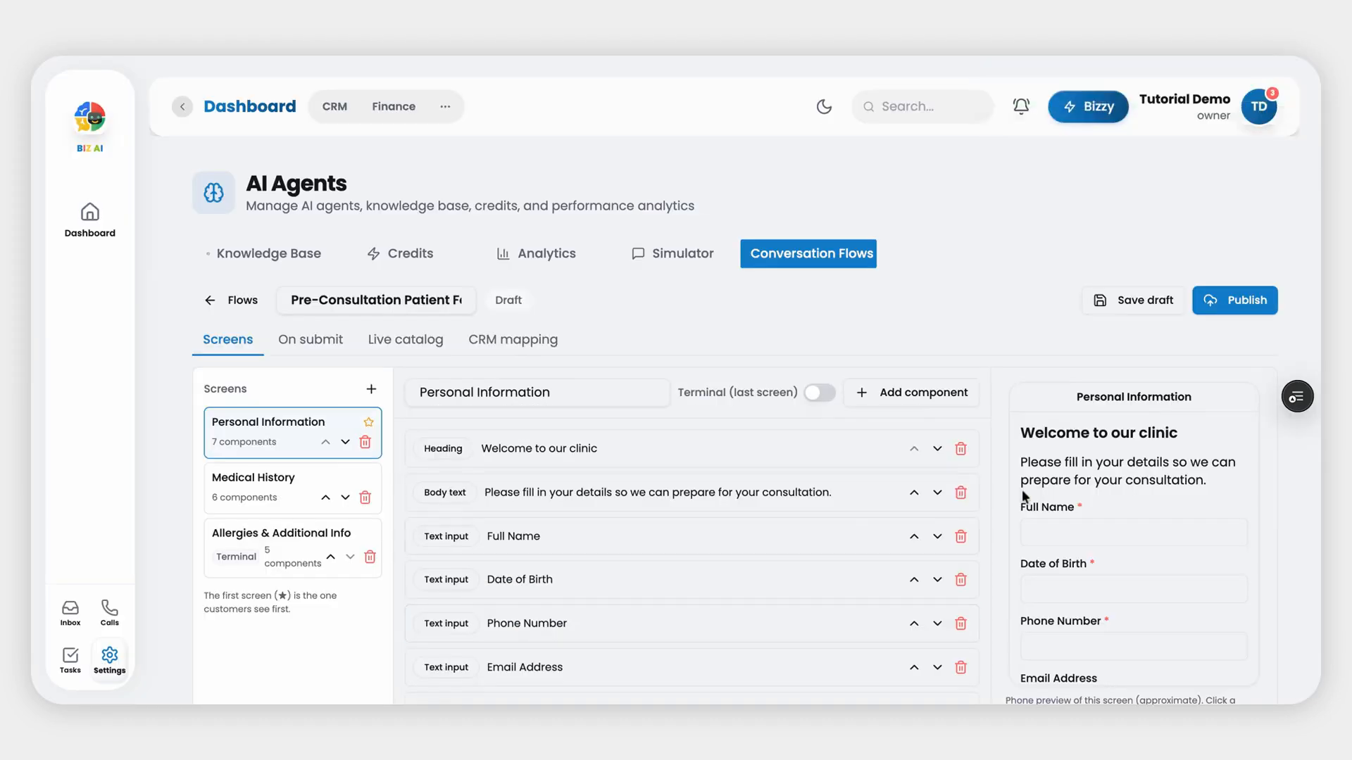
# Examine the Personal Information screen's component list, its heading and body text settings, and its phone preview
pyautogui.scroll(-2, 732, 436)
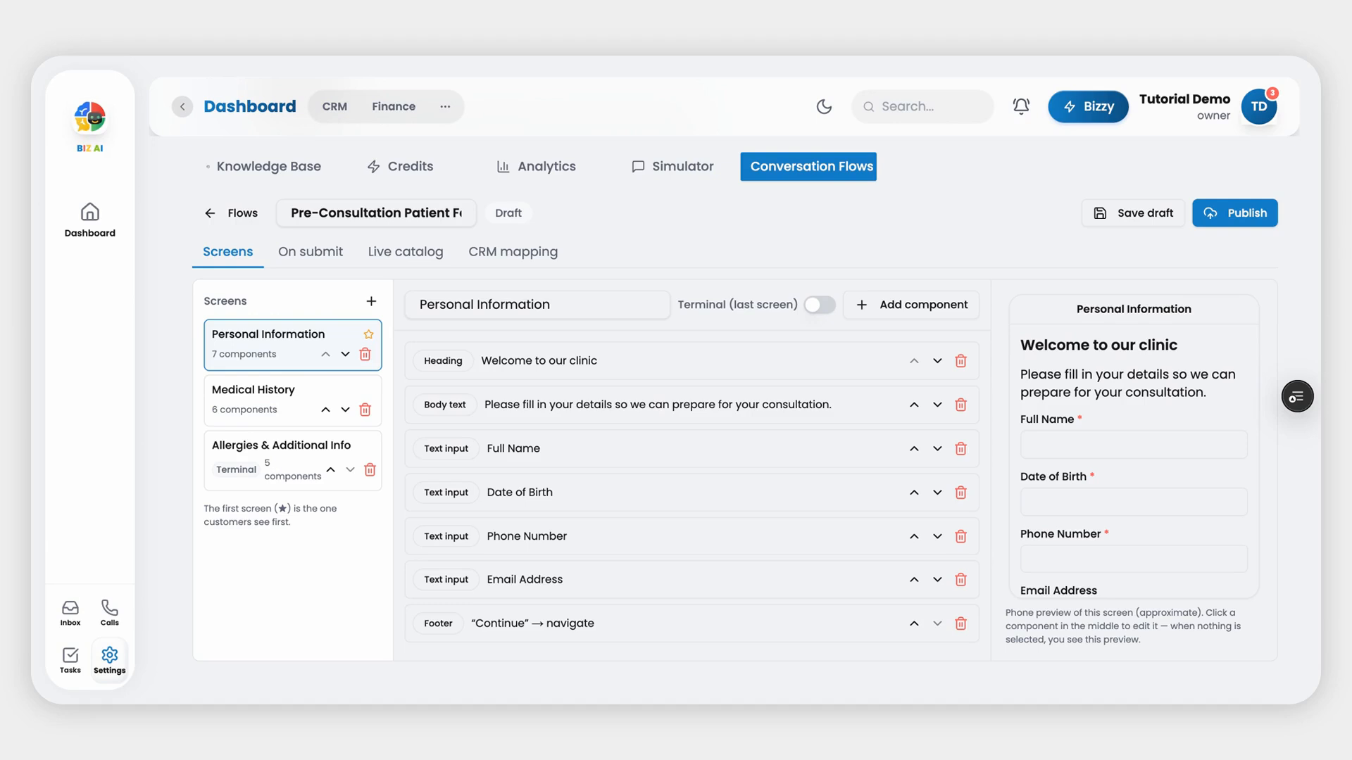
pyautogui.scroll(-1, 735, 422)
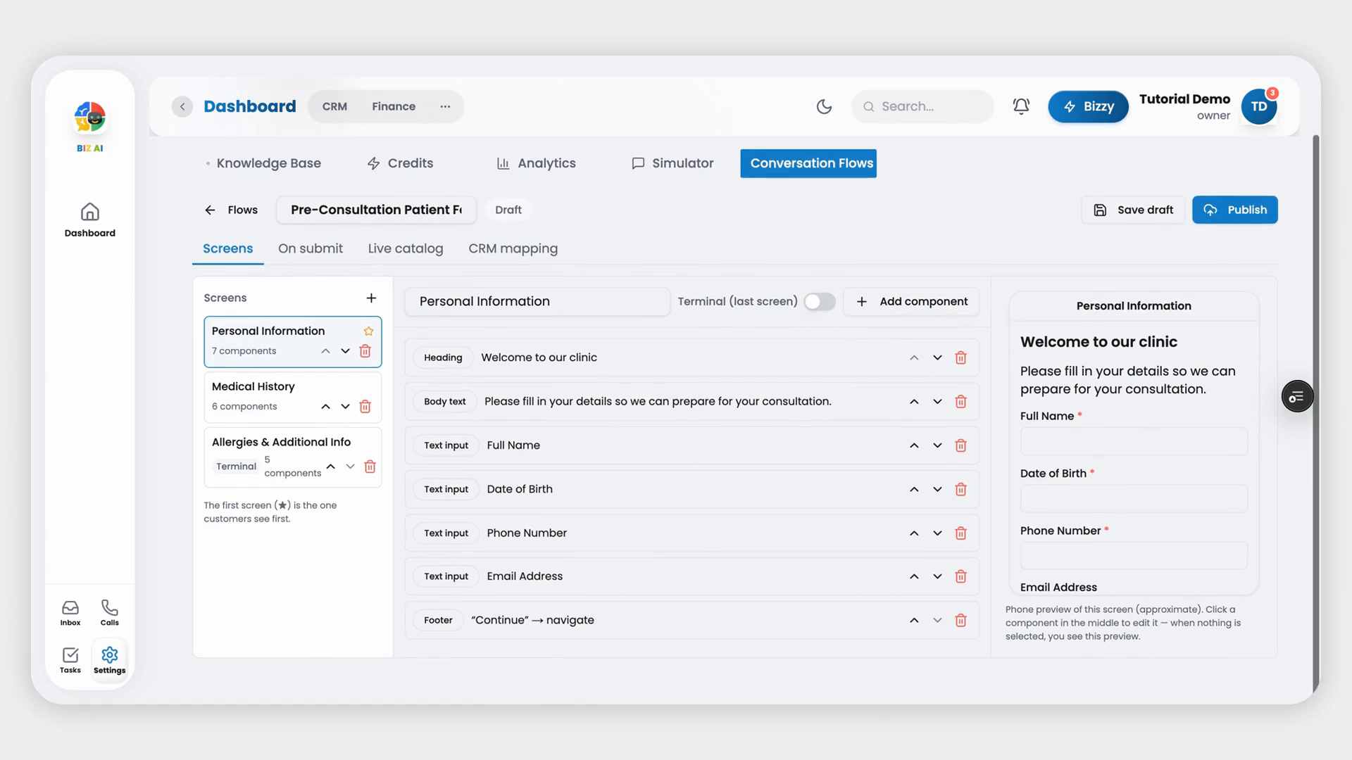
pyautogui.click(659, 361)
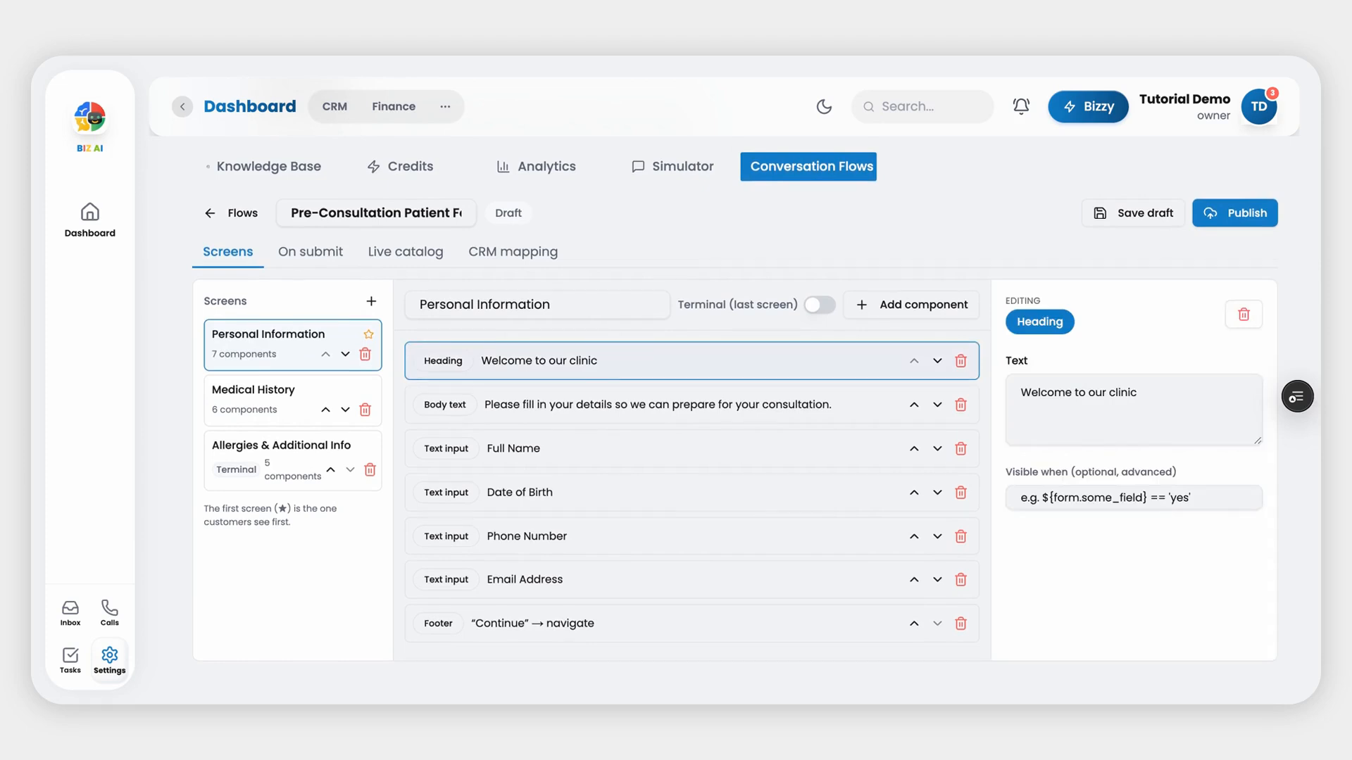
pyautogui.click(688, 411)
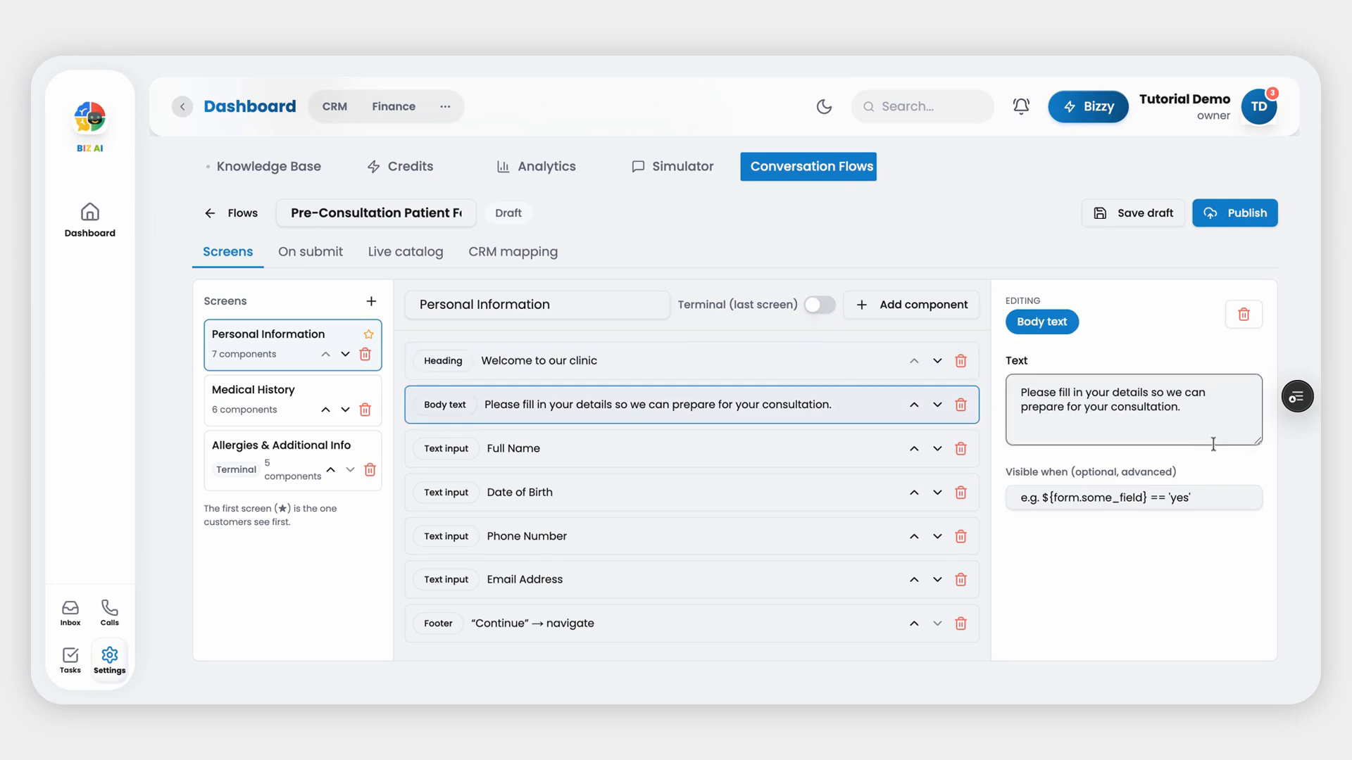
pyautogui.click(294, 354)
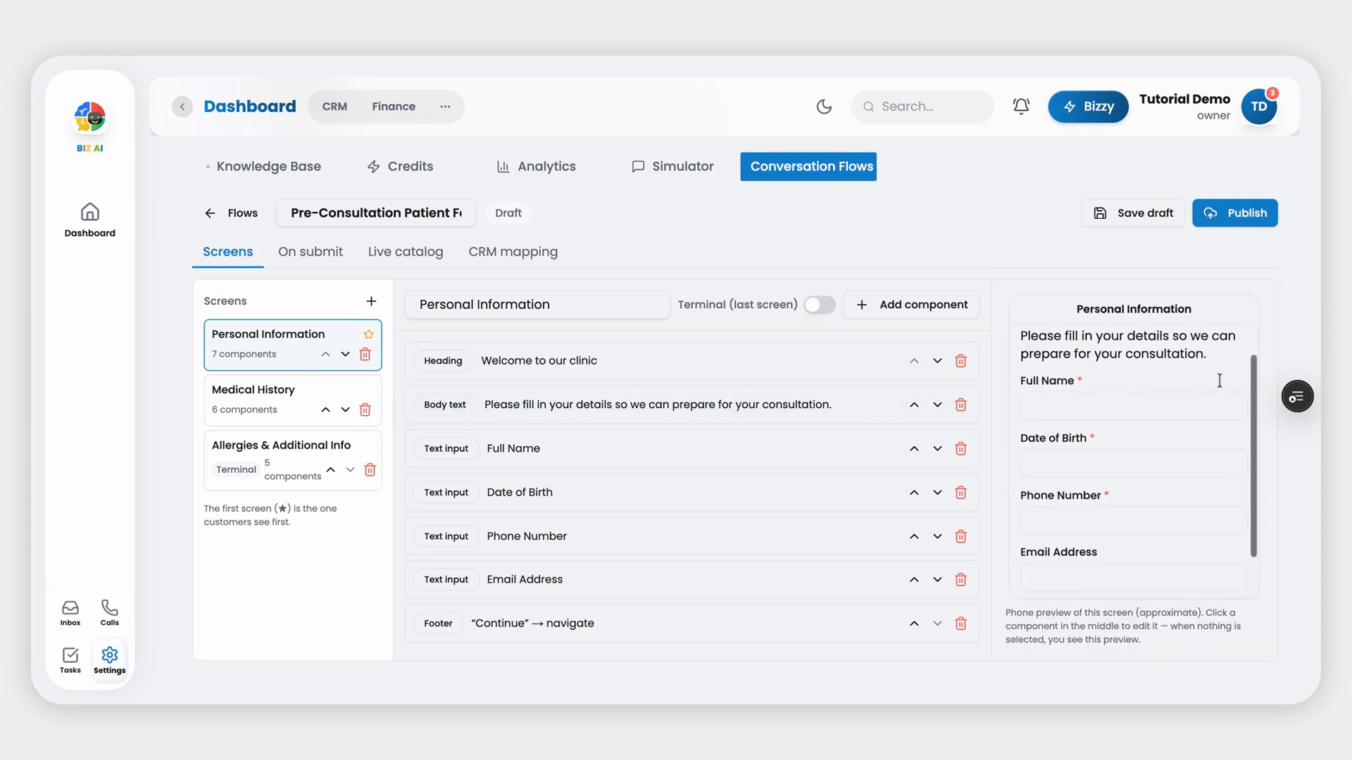
pyautogui.scroll(-1, 1220, 316)
pyautogui.scroll(1, 1220, 316)
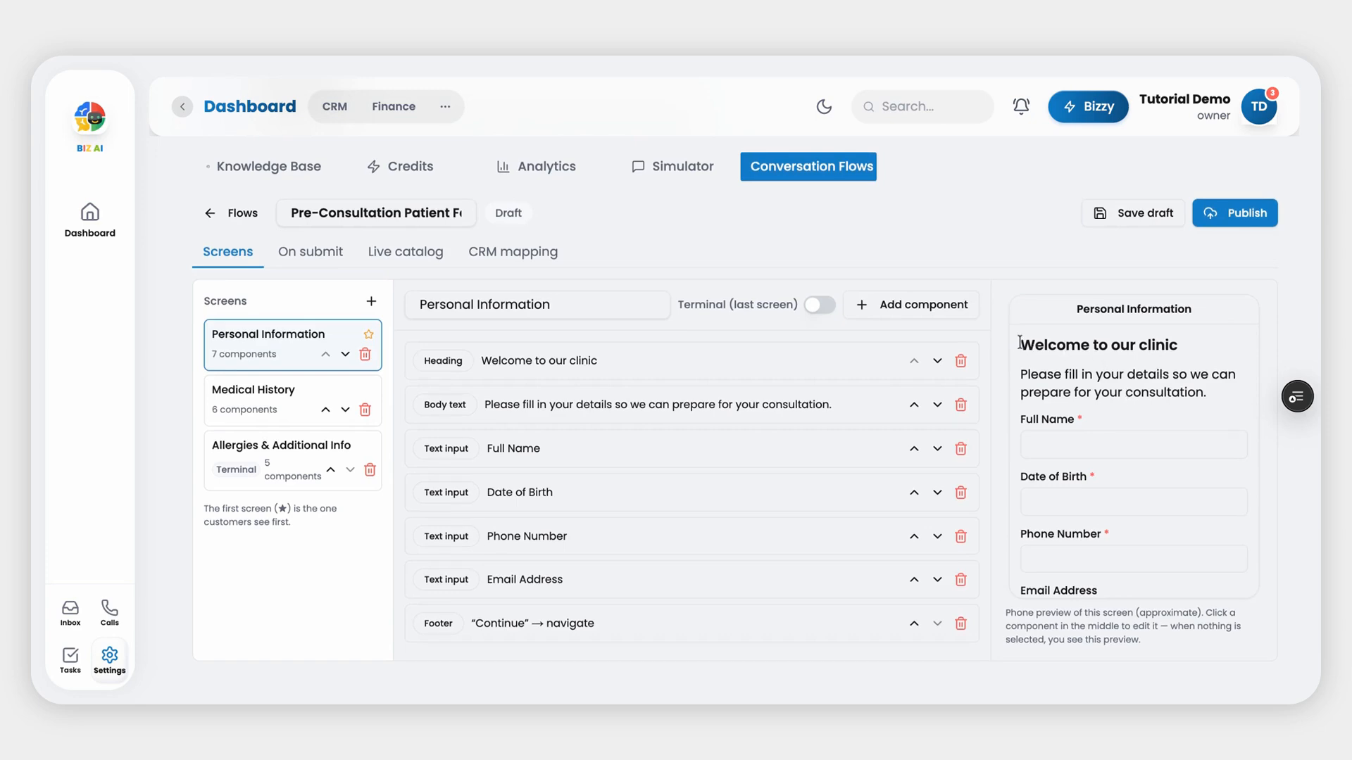
pyautogui.tripleClick(1054, 352)
pyautogui.moveTo(1054, 355); pyautogui.dragTo(1183, 407)
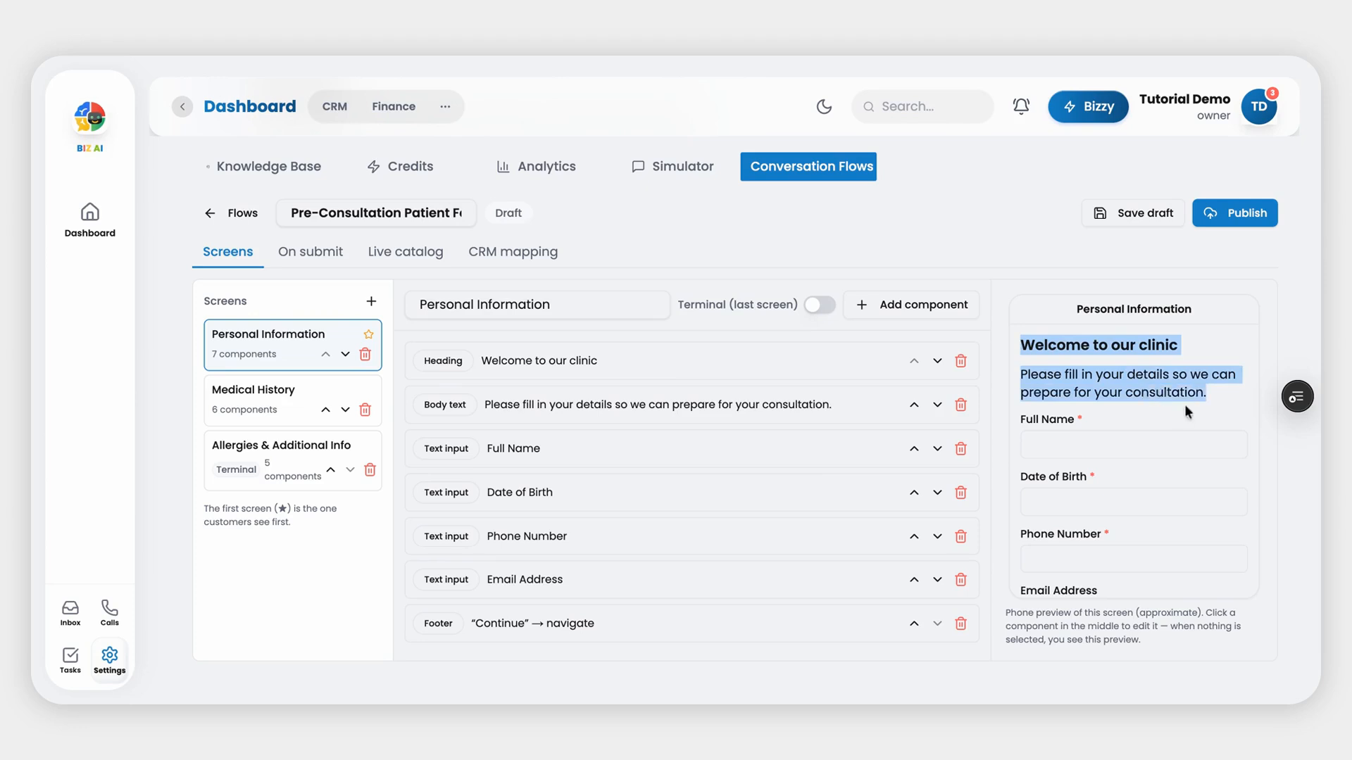
pyautogui.scroll(-3, 1104, 485)
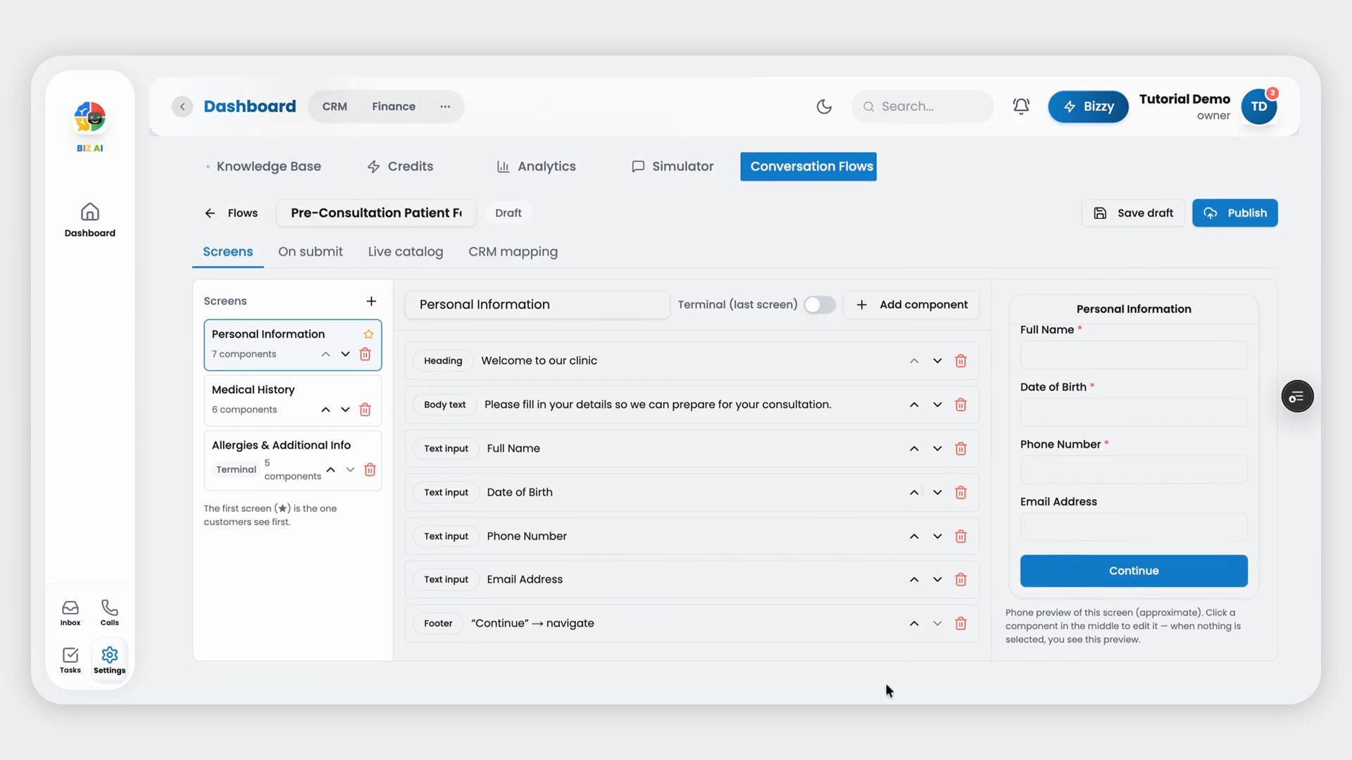
# Add an Image component to the Personal Information screen
pyautogui.scroll(2, 736, 676)
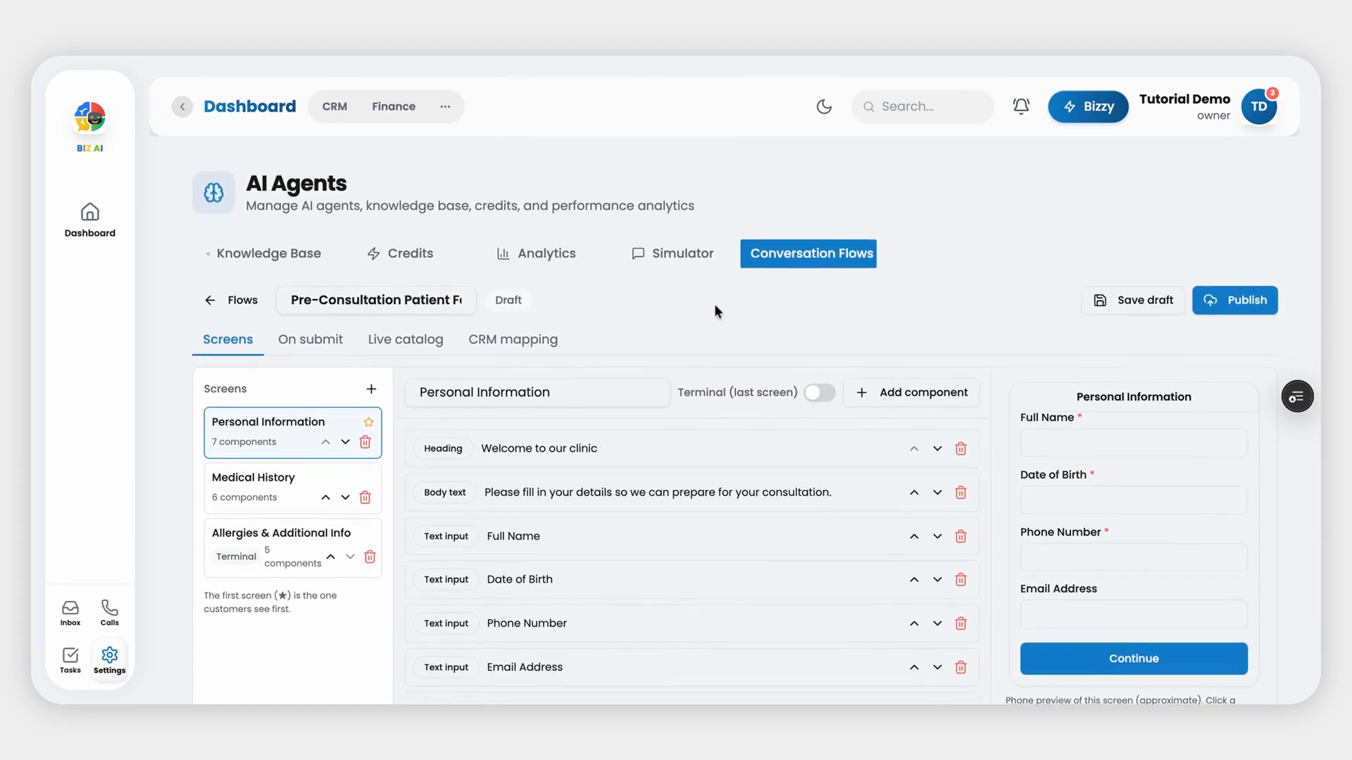
pyautogui.scroll(-2, 748, 437)
pyautogui.click(938, 315)
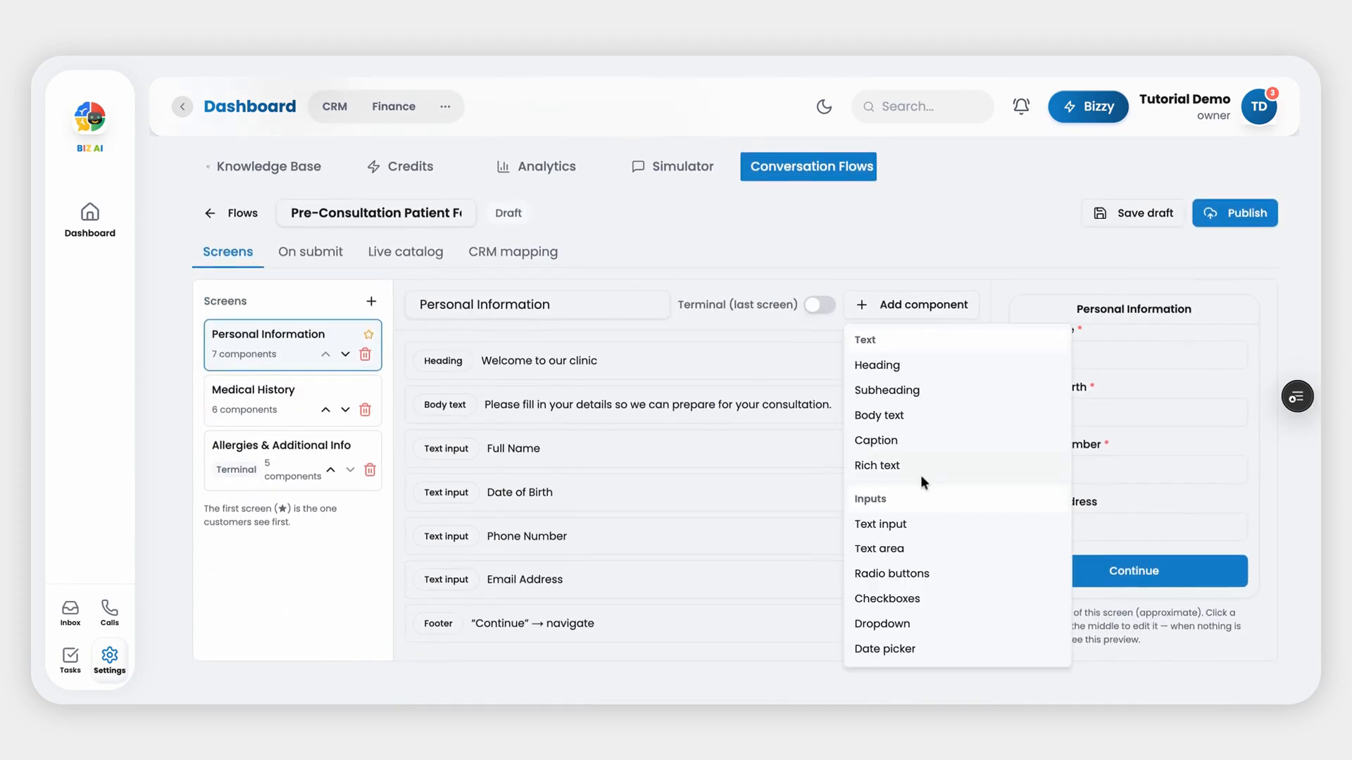
pyautogui.scroll(-3, 920, 474)
pyautogui.scroll(-2, 920, 474)
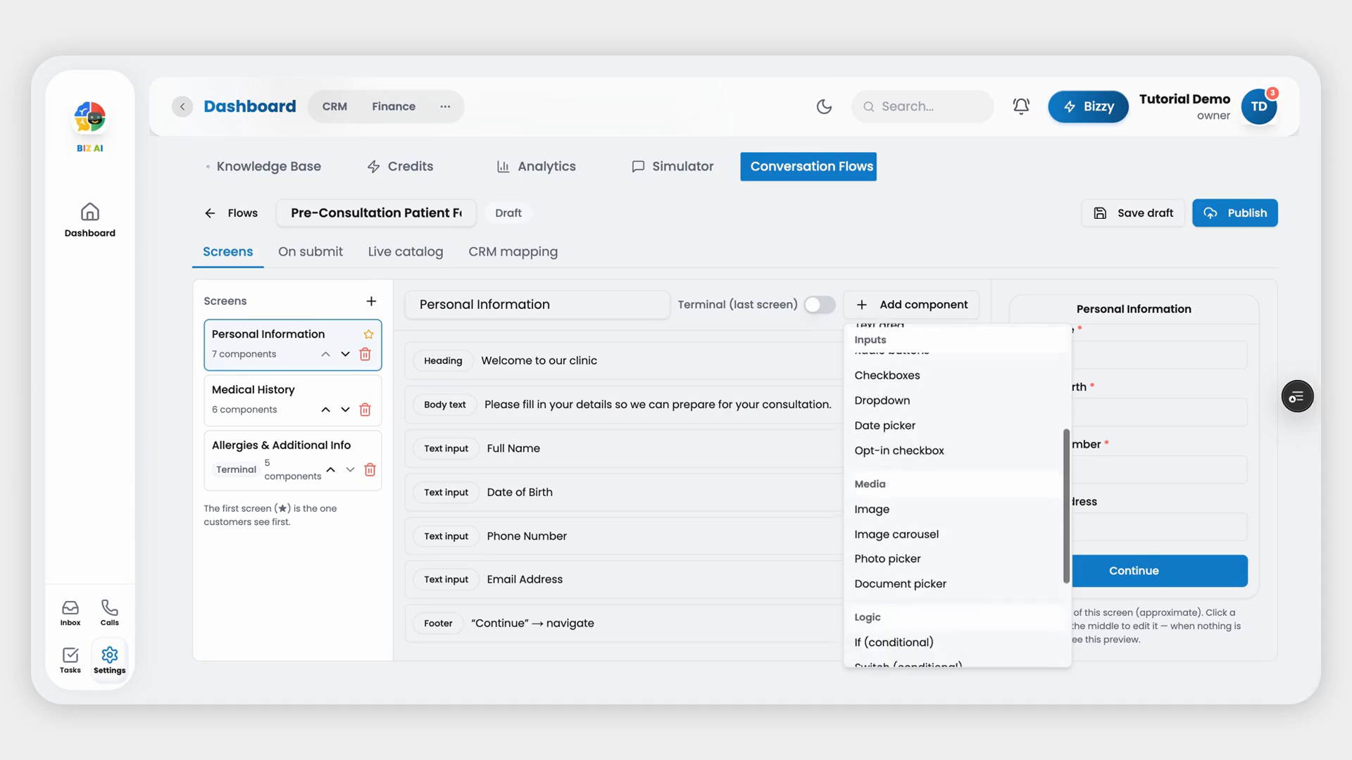
pyautogui.click(900, 475)
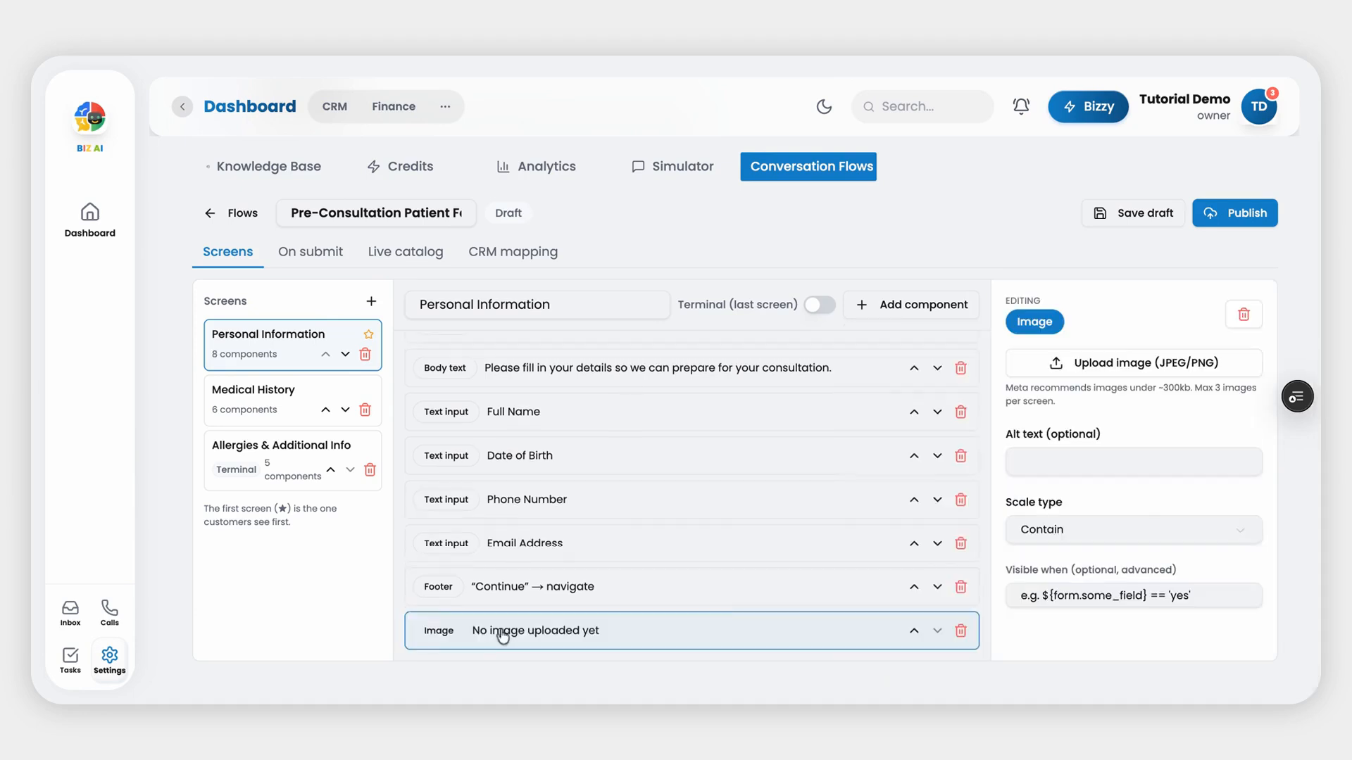
# Move the Image component to the start of the Personal Information screen, above the heading, and show the screen's phone preview
pyautogui.click(914, 631)
pyautogui.click(914, 588)
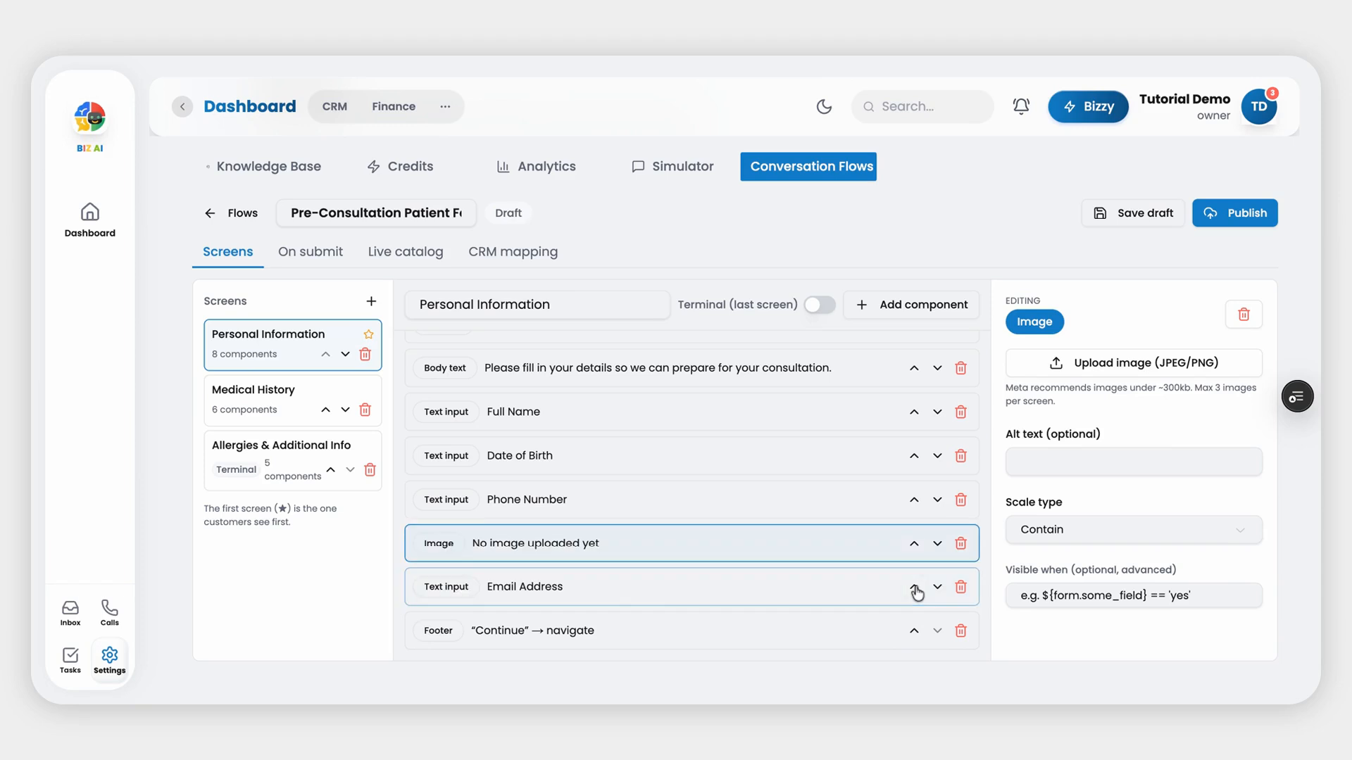
pyautogui.click(914, 544)
pyautogui.click(914, 499)
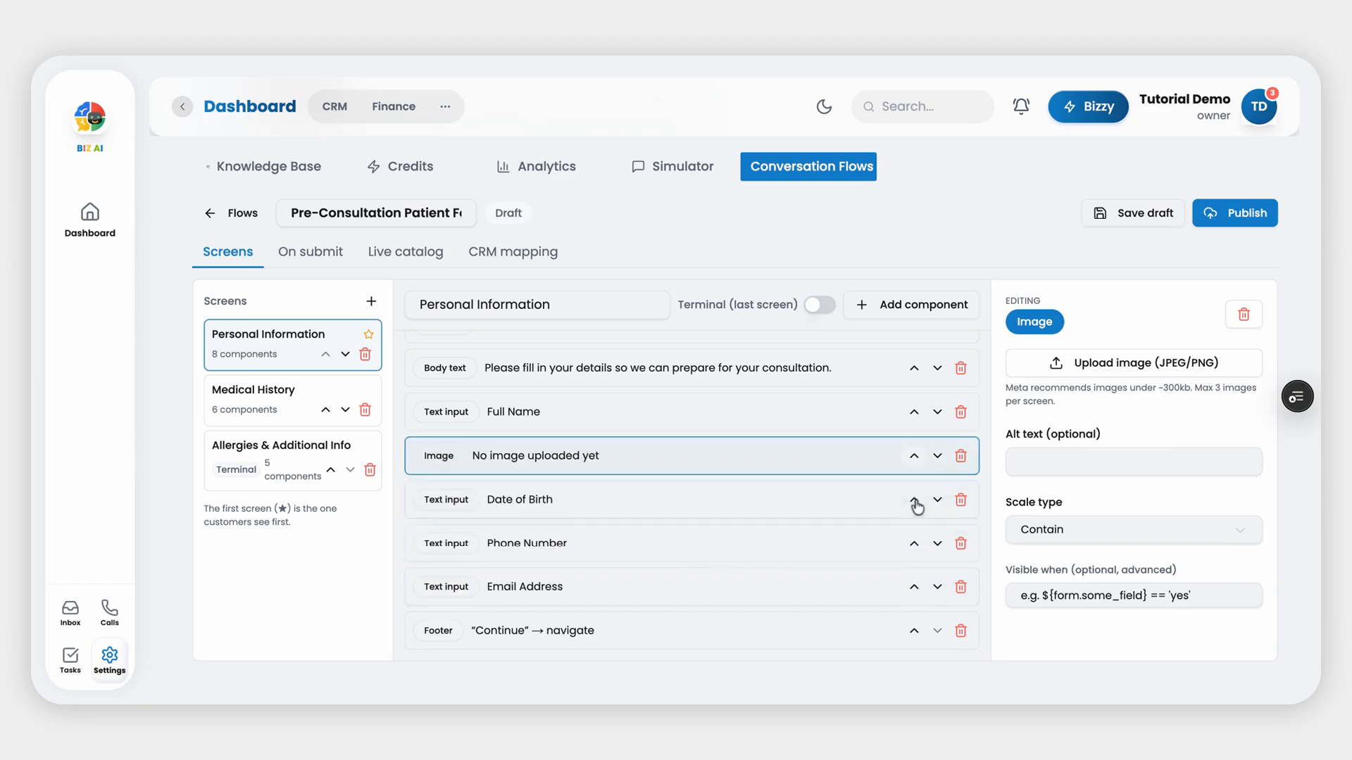
pyautogui.click(913, 456)
pyautogui.click(914, 412)
pyautogui.scroll(1, 792, 525)
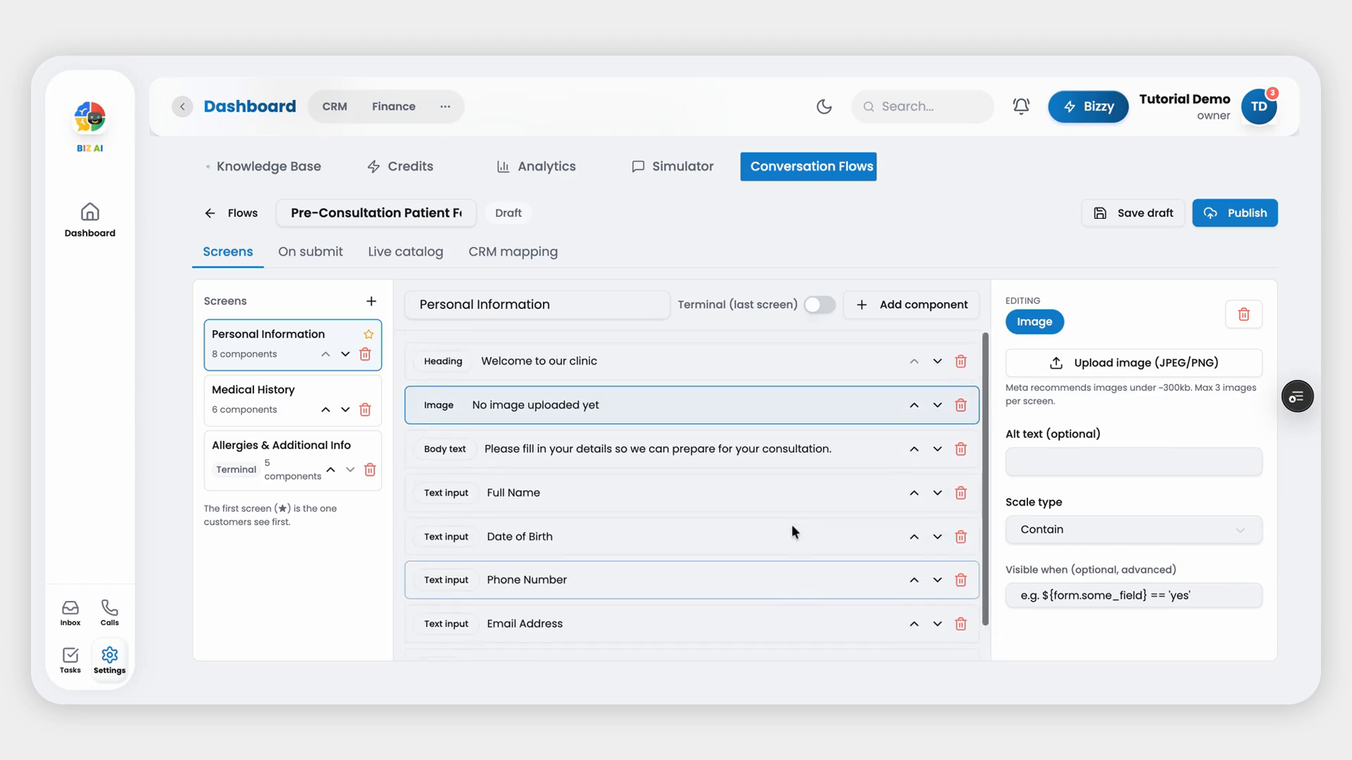
pyautogui.click(913, 405)
pyautogui.click(289, 368)
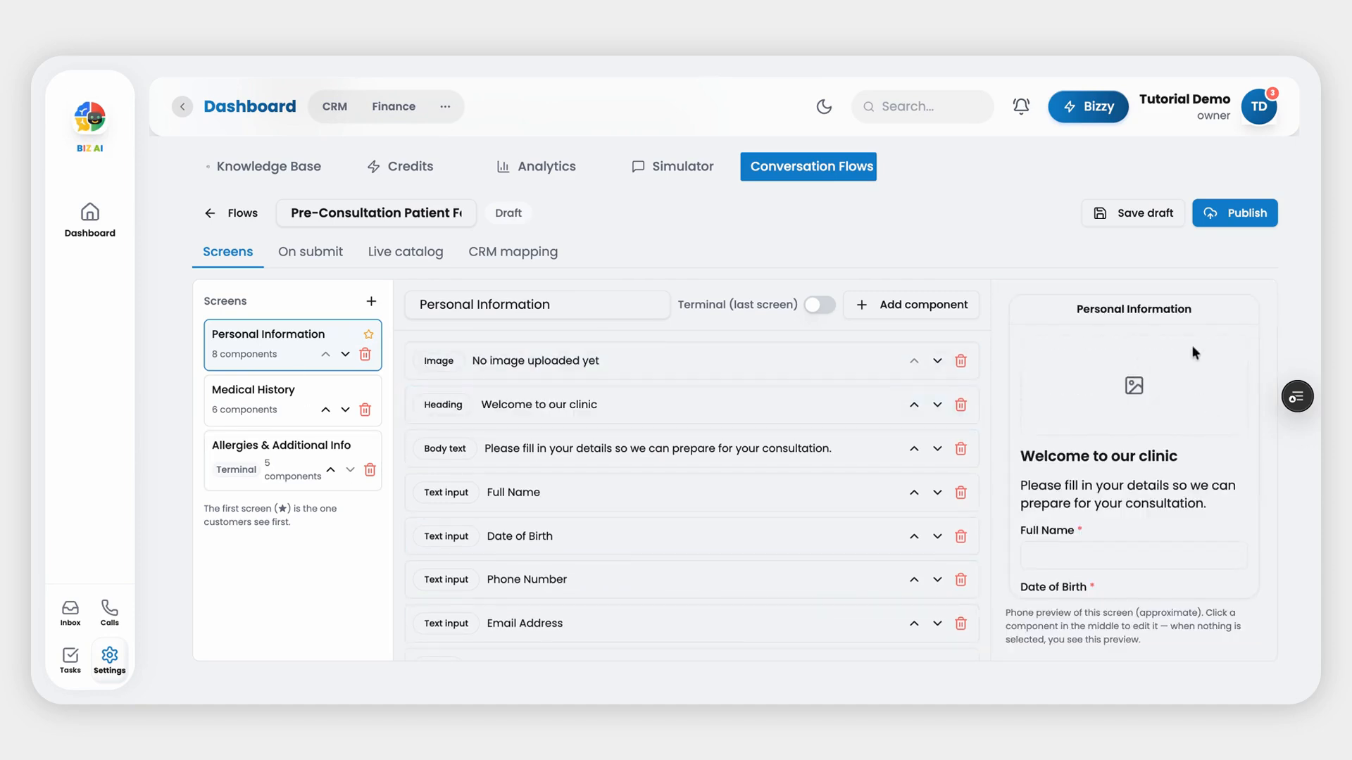
# Upload the BIZ AI logo to the Personal Information screen's Image component and return to the phone preview
pyautogui.click(643, 360)
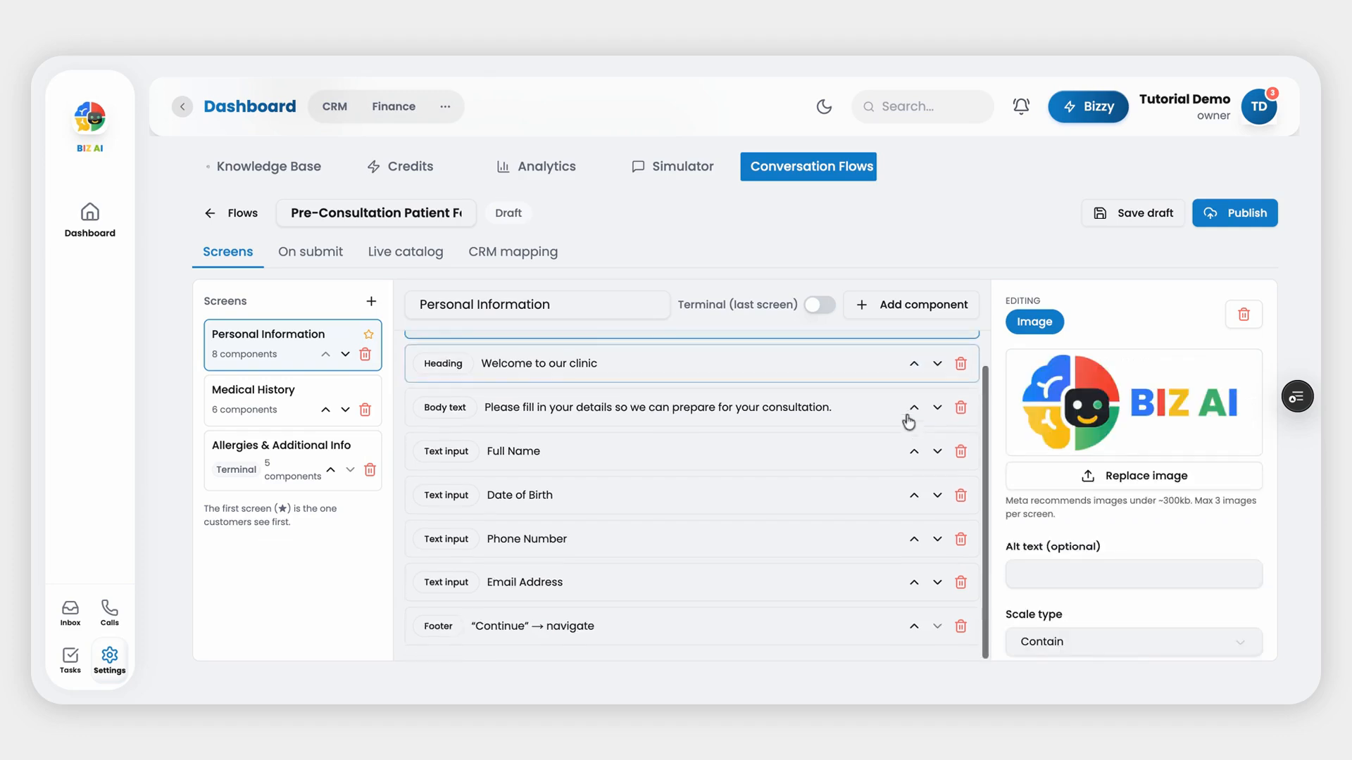
pyautogui.click(267, 345)
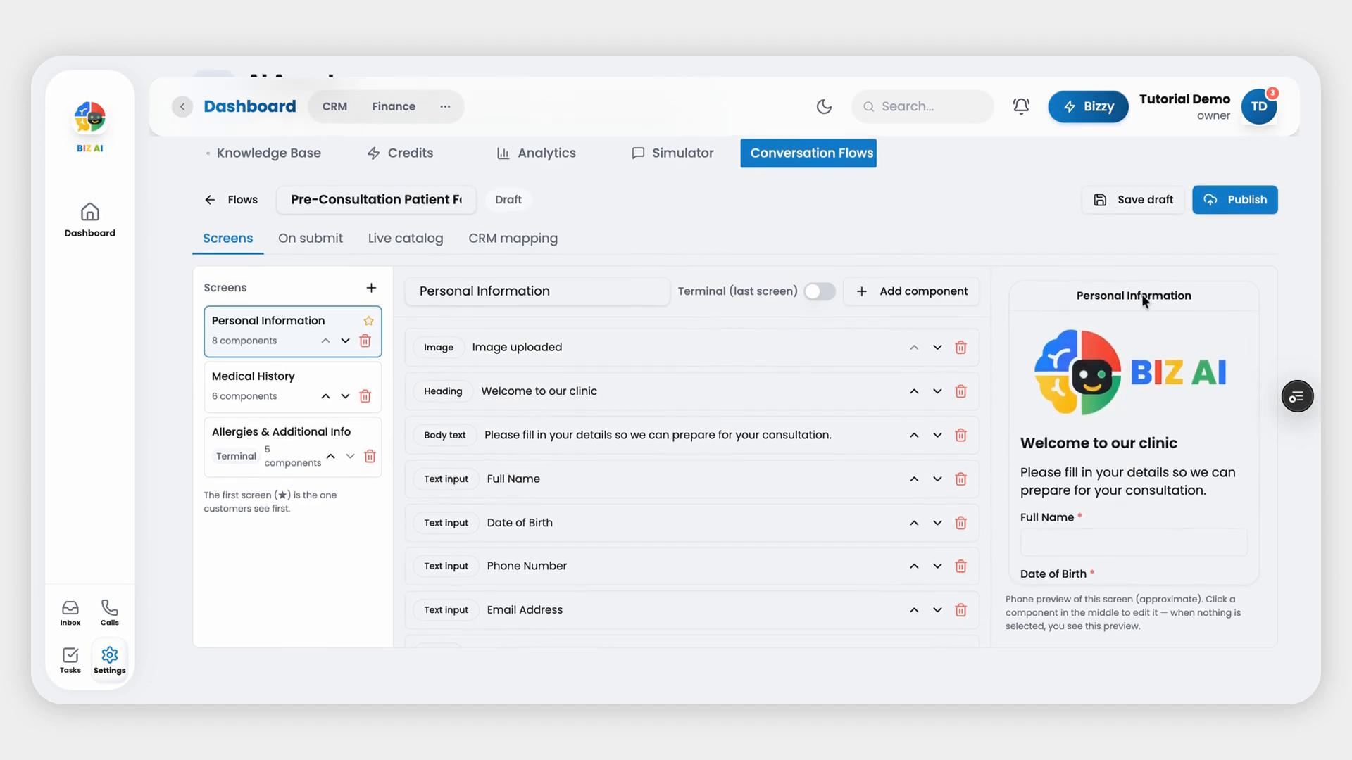
# Examine the components and phone previews of the Medical History and Allergies & Additional Info screens
pyautogui.click(262, 407)
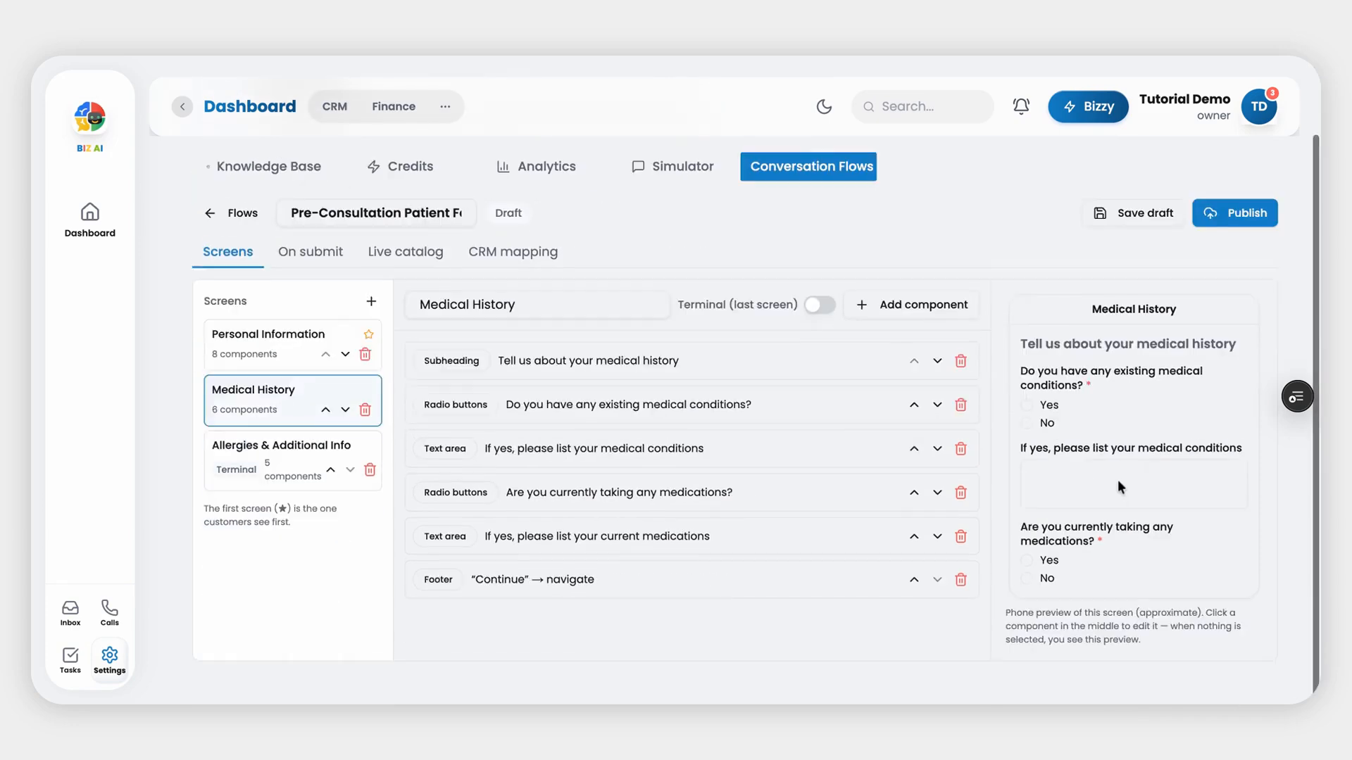
pyautogui.scroll(-2, 1111, 504)
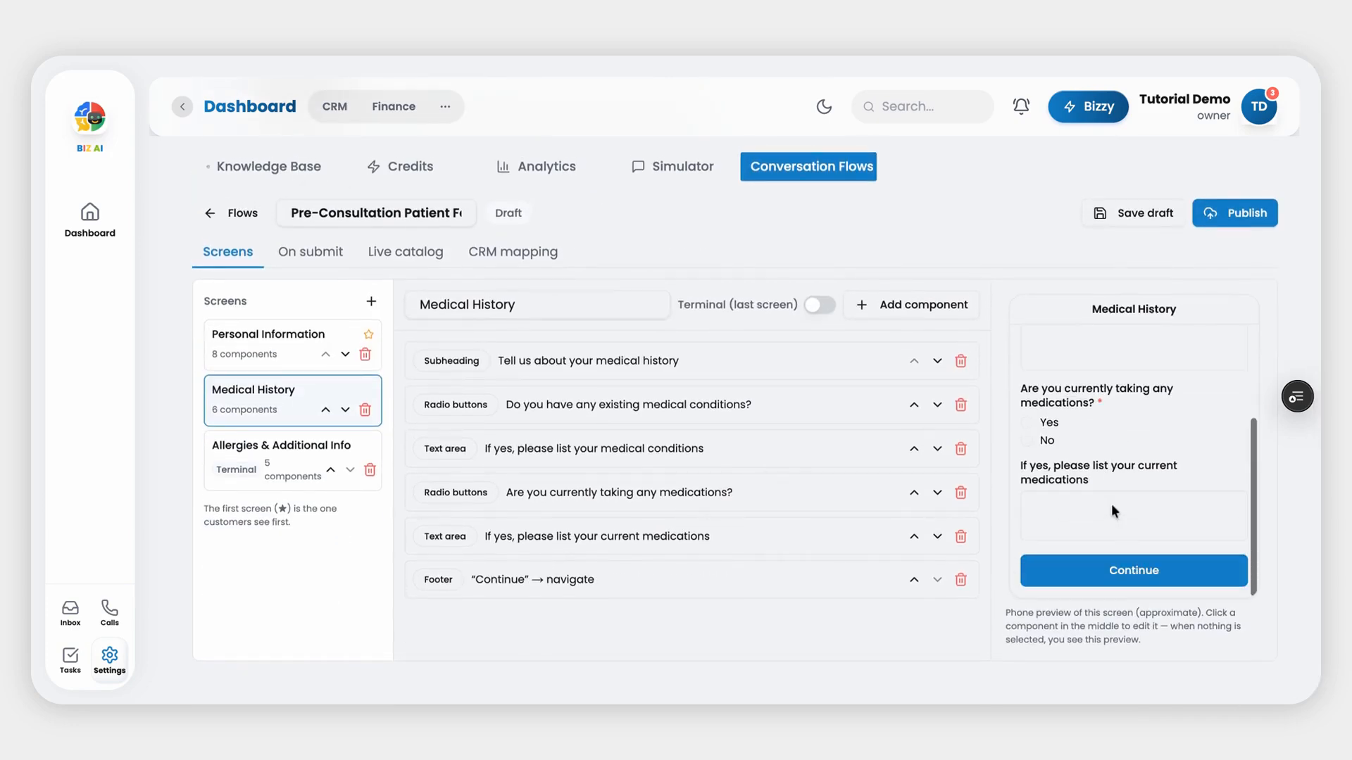
pyautogui.click(273, 452)
pyautogui.scroll(1, 1177, 454)
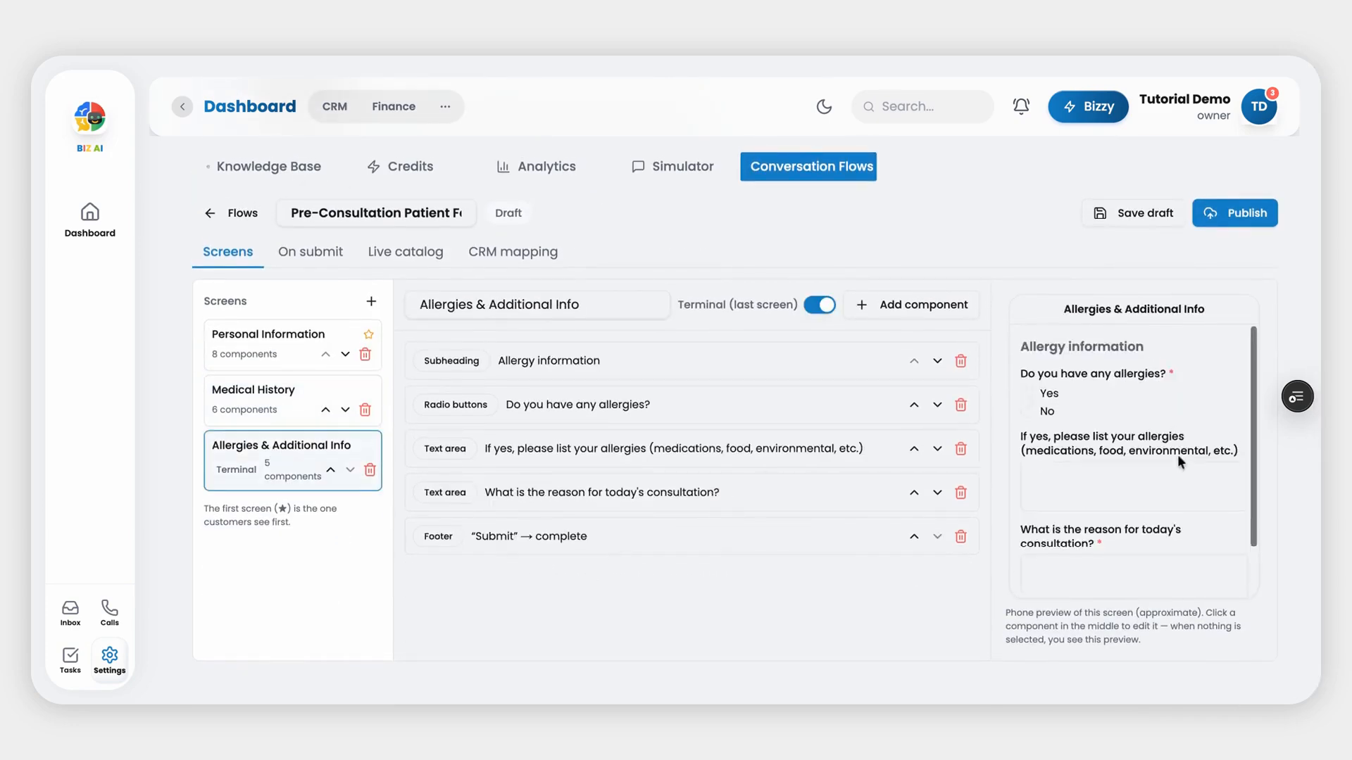
pyautogui.scroll(1, 1177, 454)
pyautogui.scroll(-2, 1177, 454)
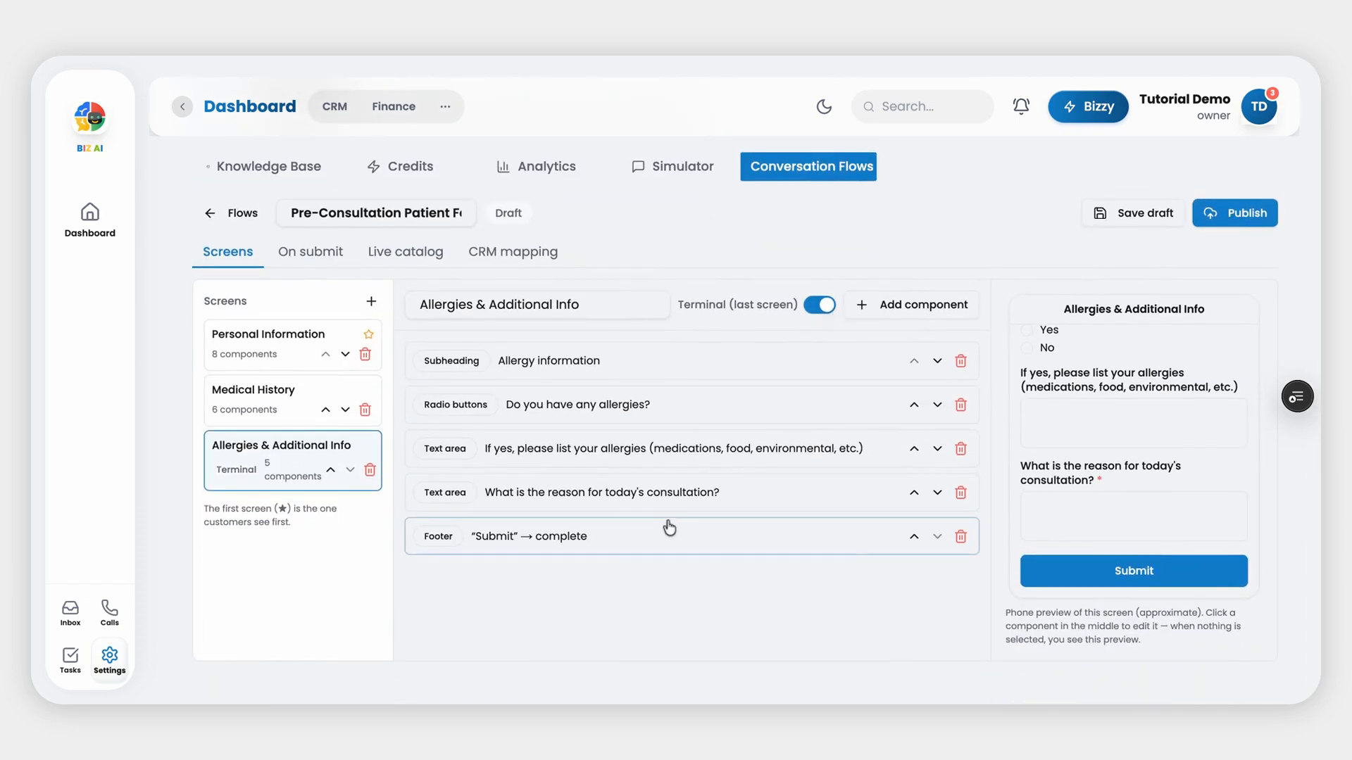
pyautogui.scroll(2, 1134, 438)
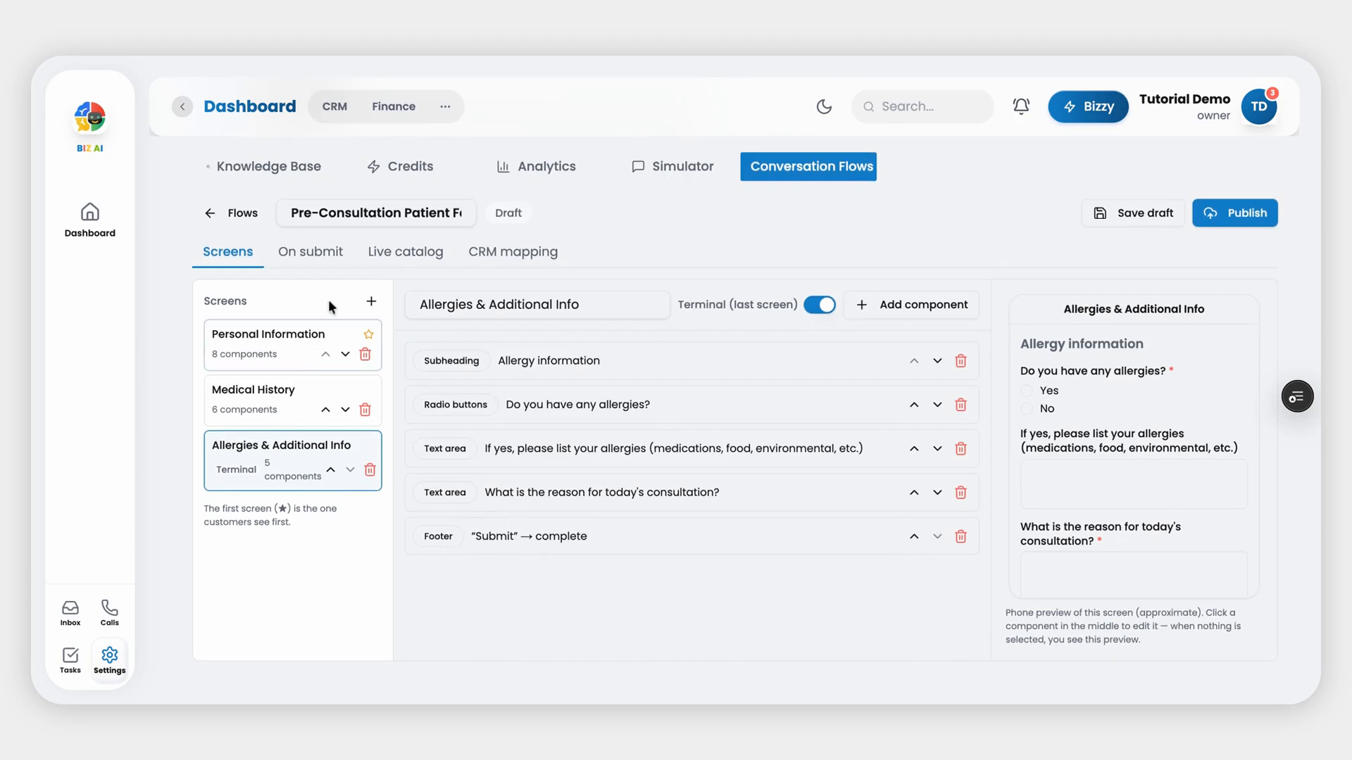
# Examine the actions available after the customer submits the form
pyautogui.click(313, 256)
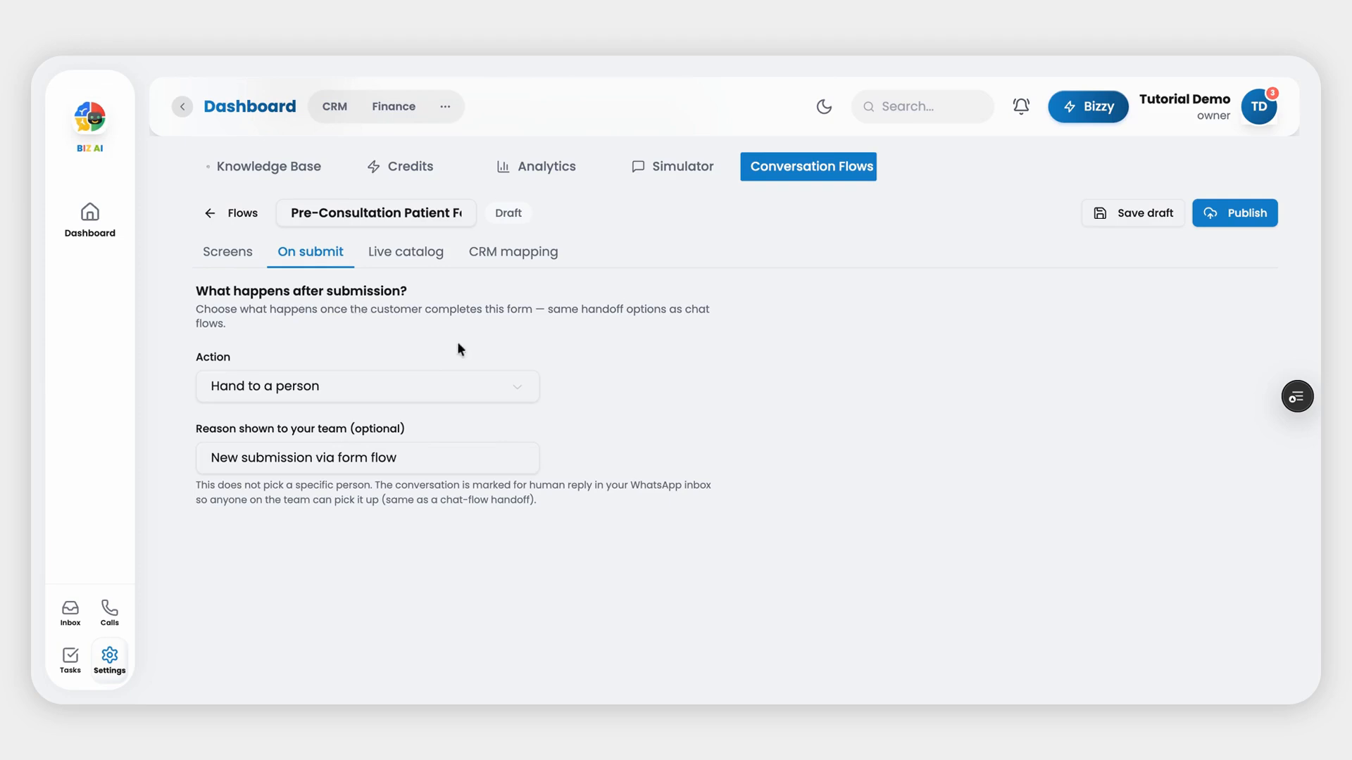
pyautogui.click(364, 387)
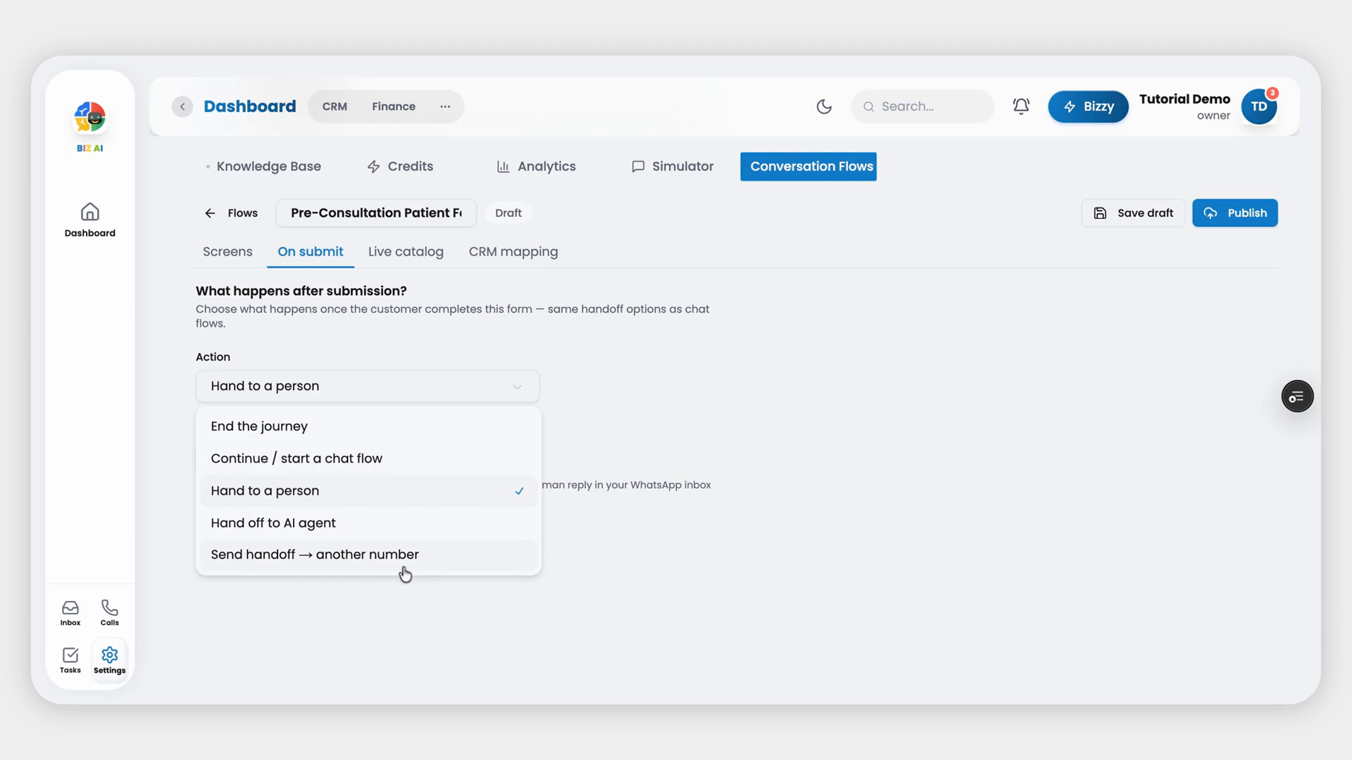
pyautogui.click(429, 255)
# Try enabling live catalog pricing and review its match field, catalog and data key settings
pyautogui.click(429, 254)
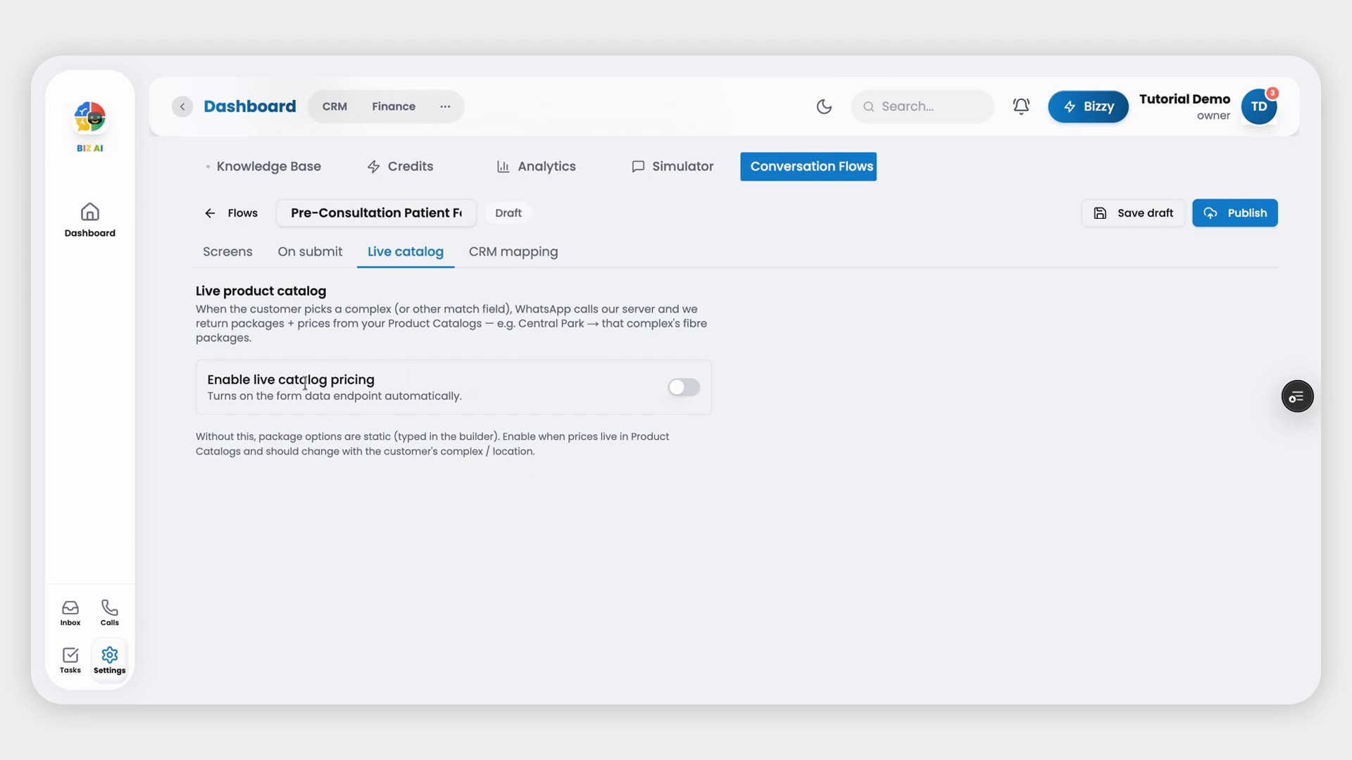
pyautogui.click(682, 388)
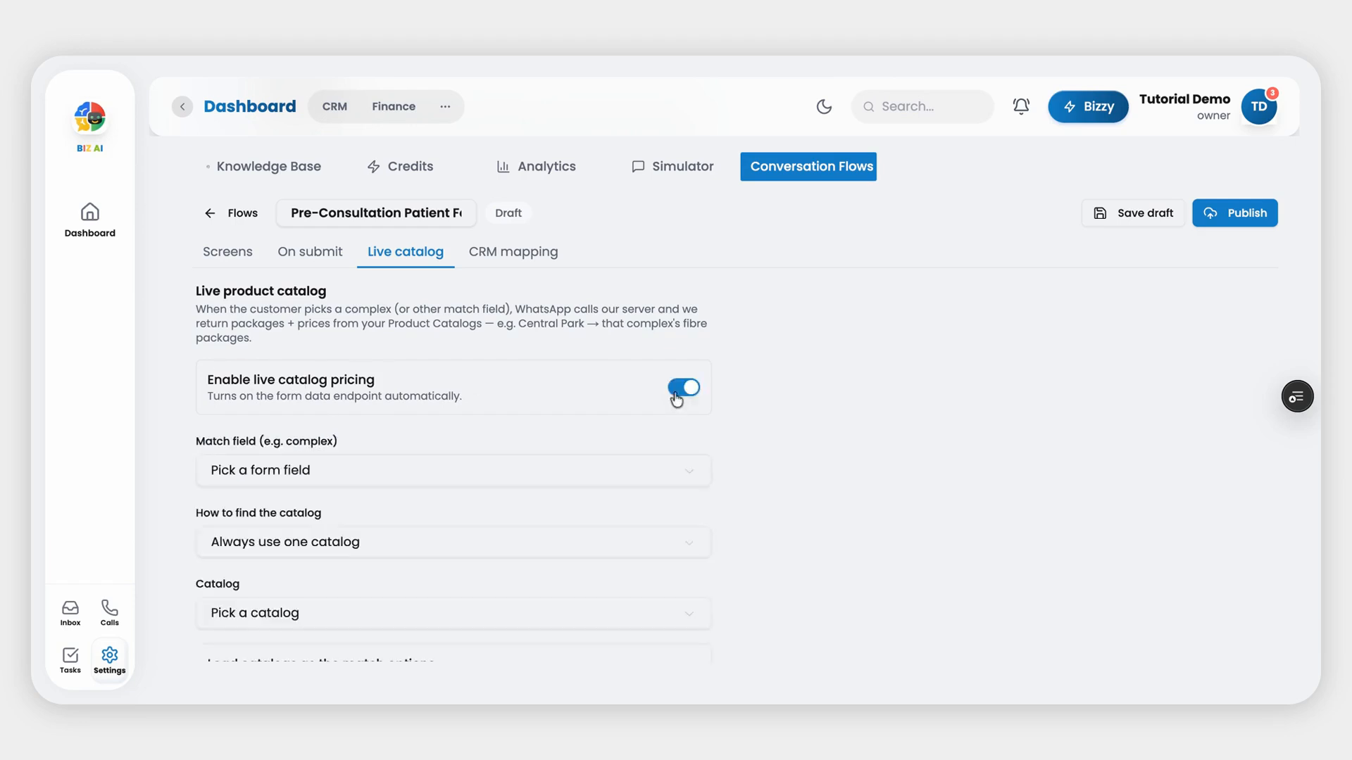
pyautogui.scroll(-2, 462, 441)
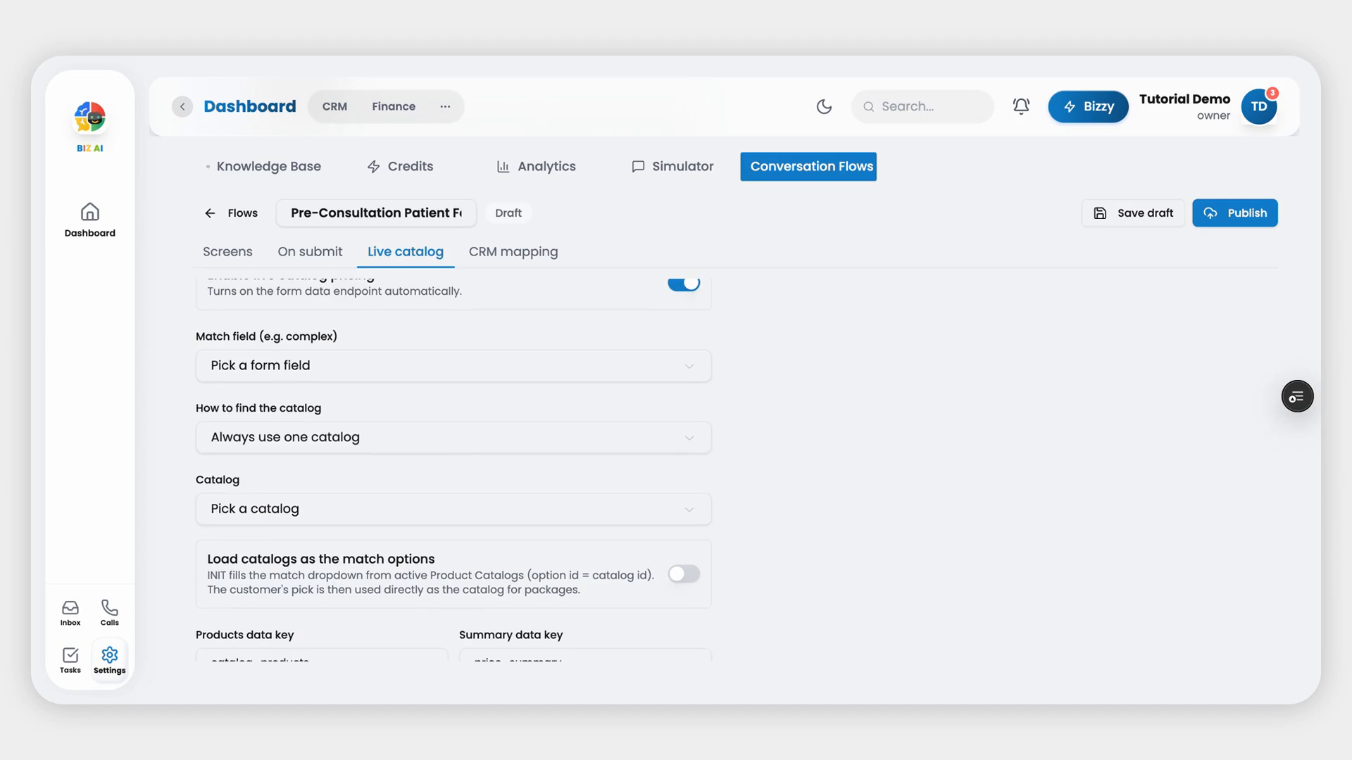
pyautogui.click(454, 438)
pyautogui.scroll(-2, 461, 441)
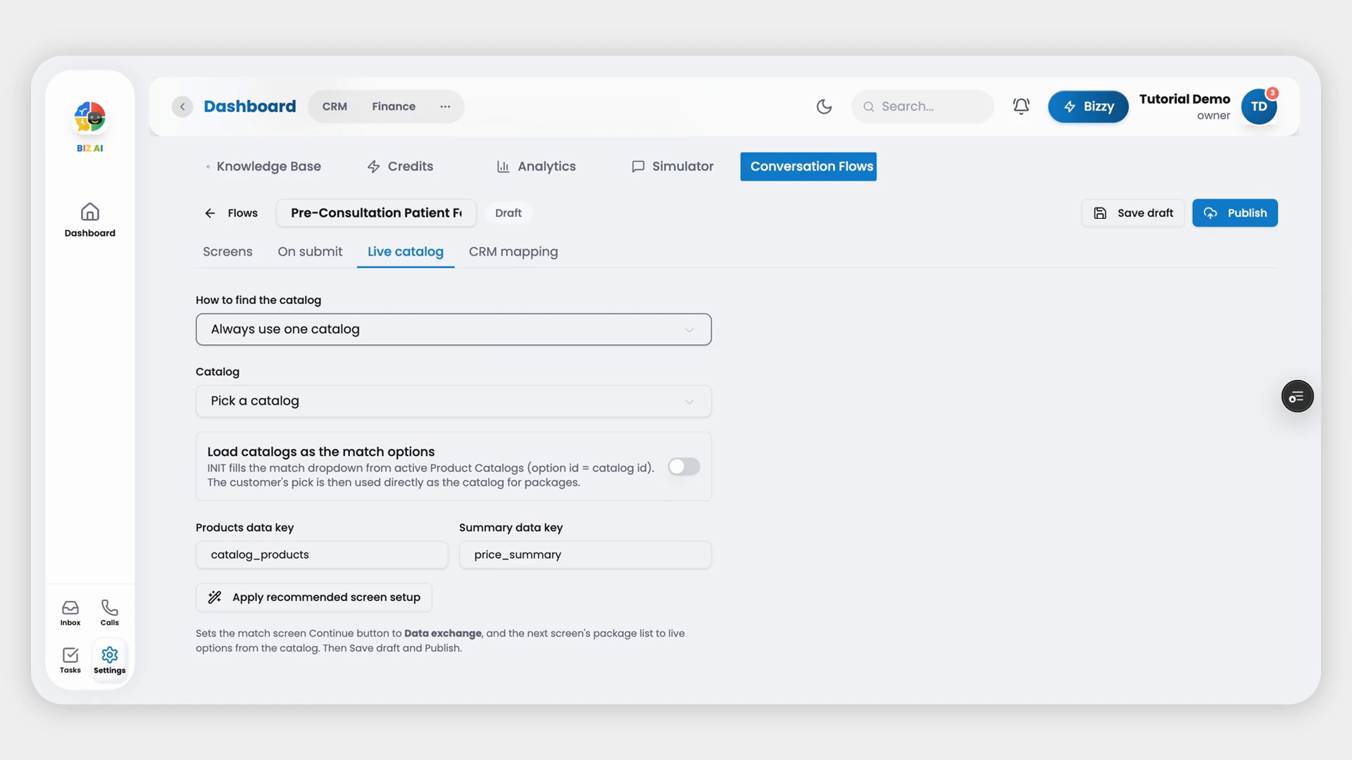
pyautogui.scroll(4, 453, 464)
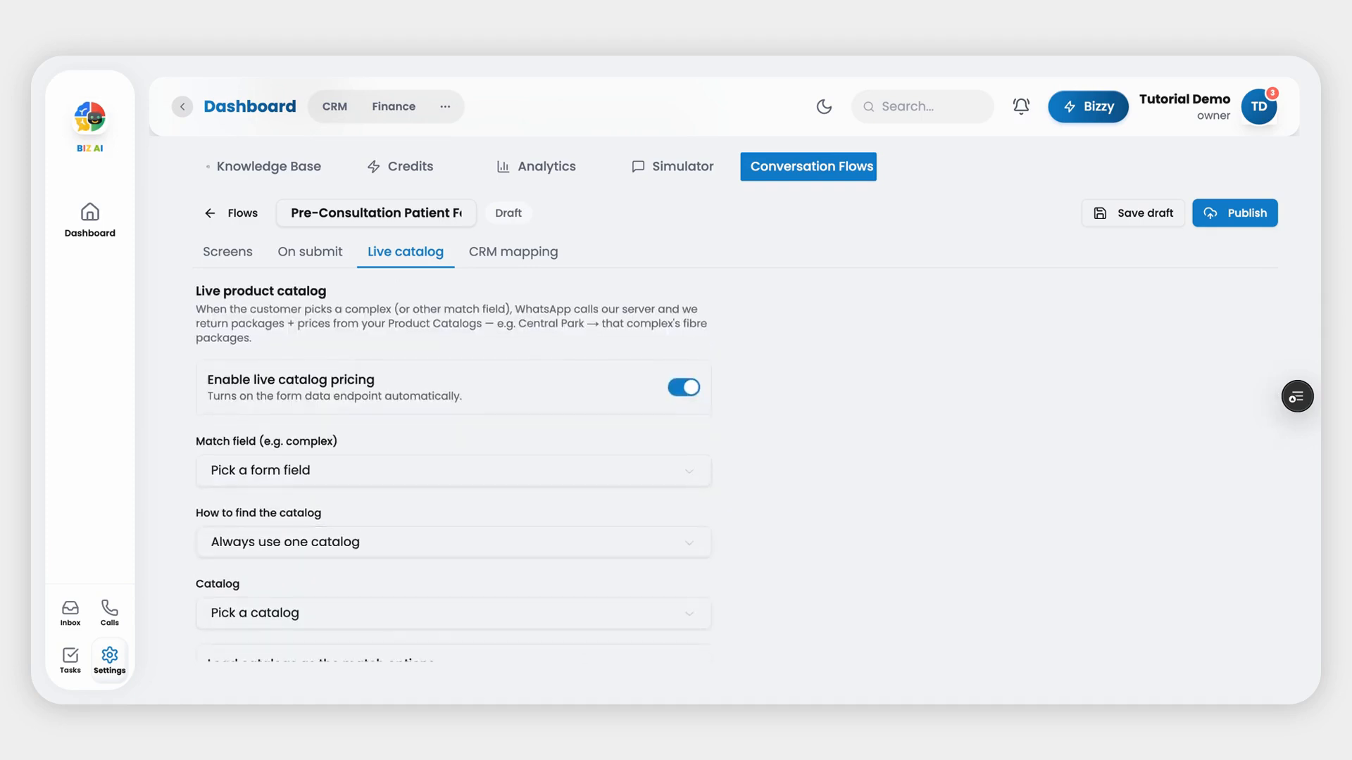
# Examine the CRM mapping settings and the Allergies & Additional Info screen's phone preview
pyautogui.click(532, 262)
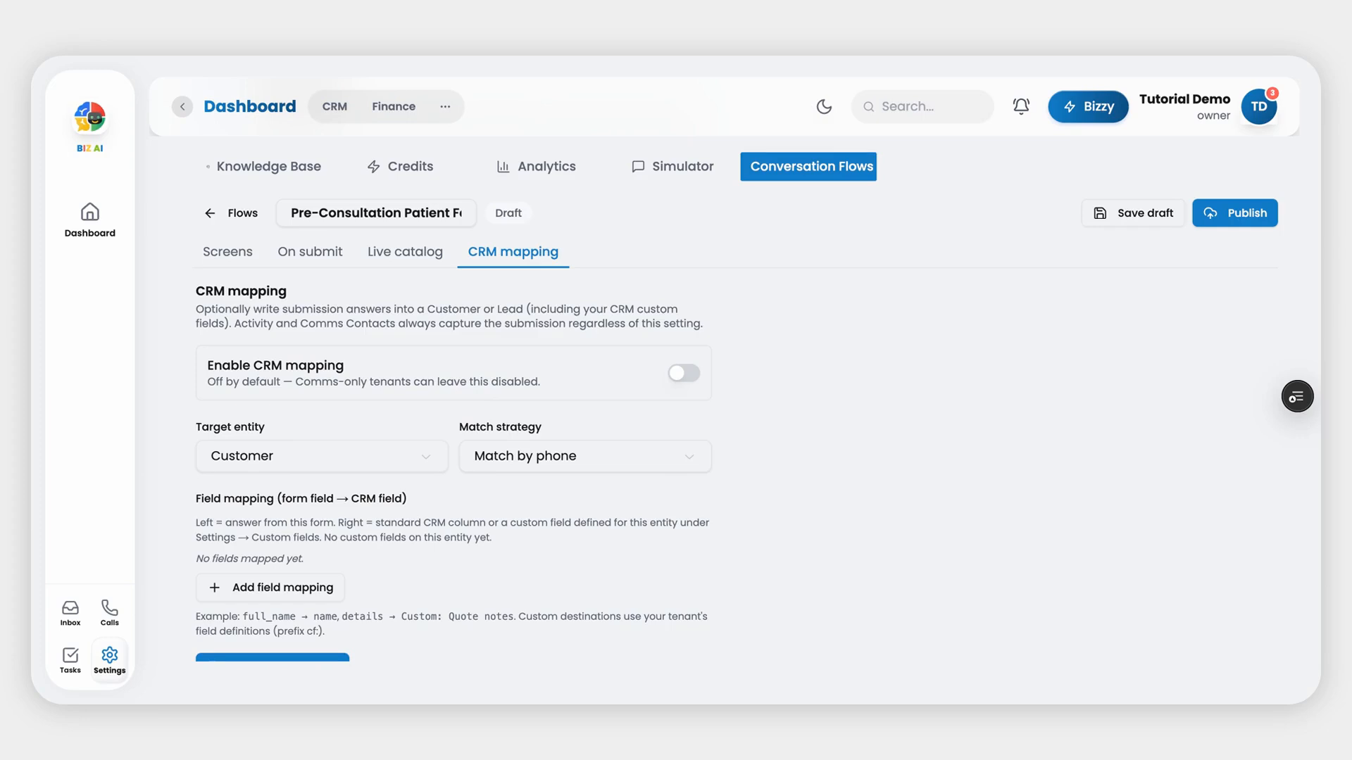
pyautogui.scroll(-1, 556, 443)
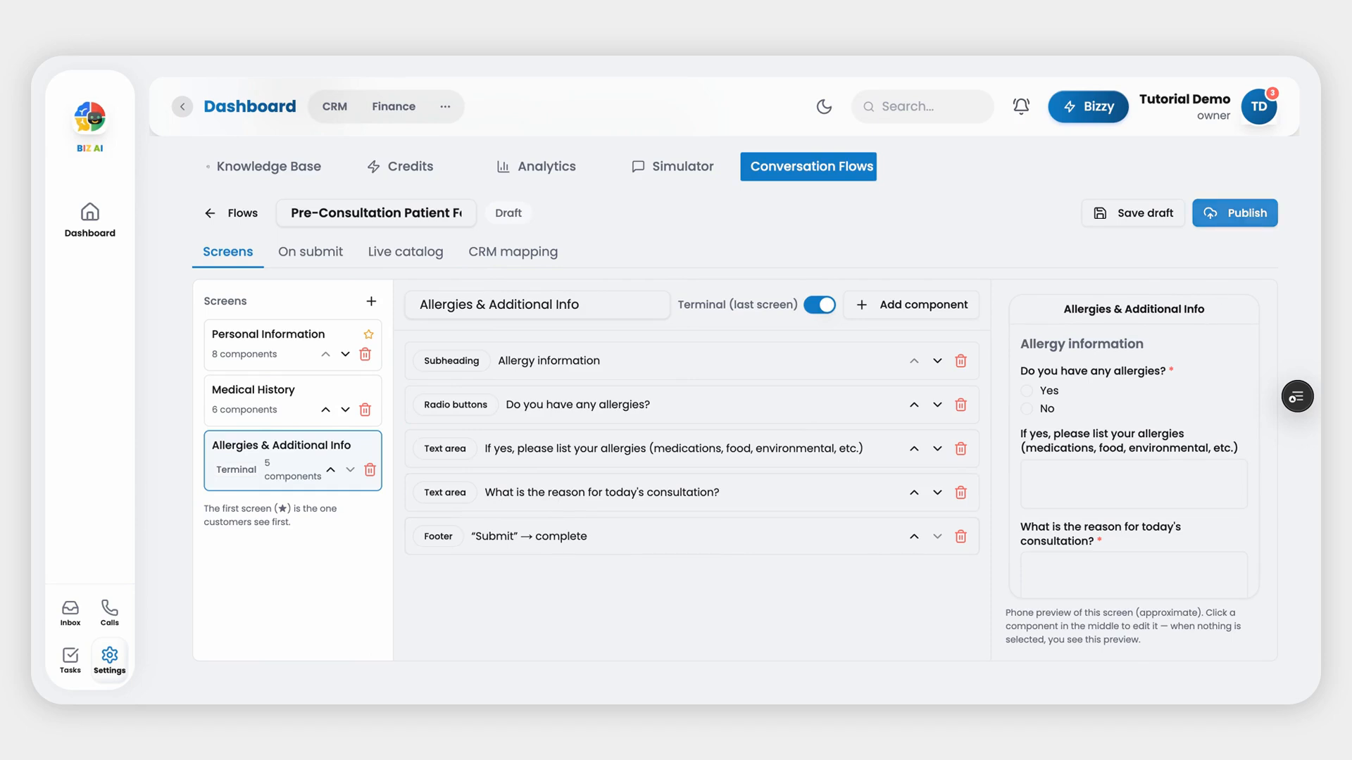
pyautogui.scroll(-3, 1198, 414)
pyautogui.scroll(3, 1199, 415)
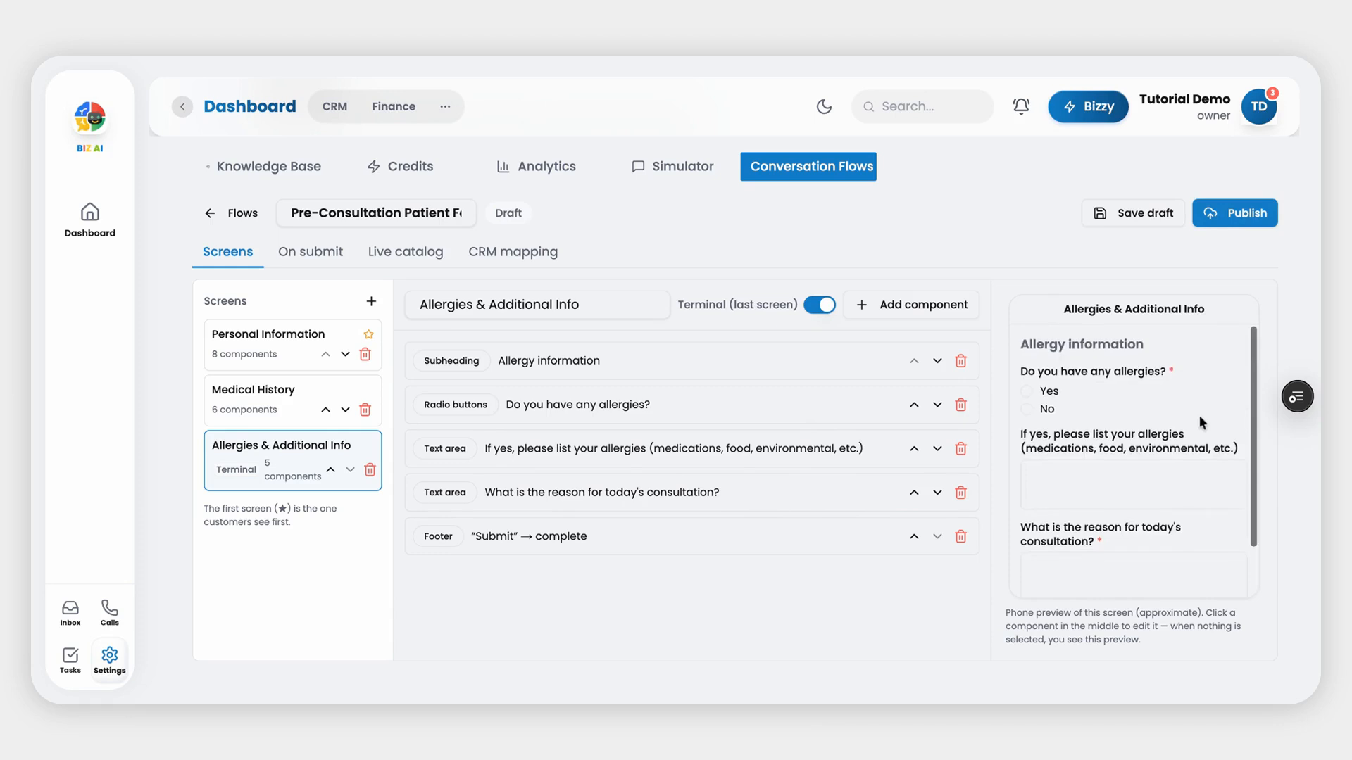
# Try to publish the flow, disable live catalog pricing, and publish it again from its screens view
pyautogui.click(1239, 217)
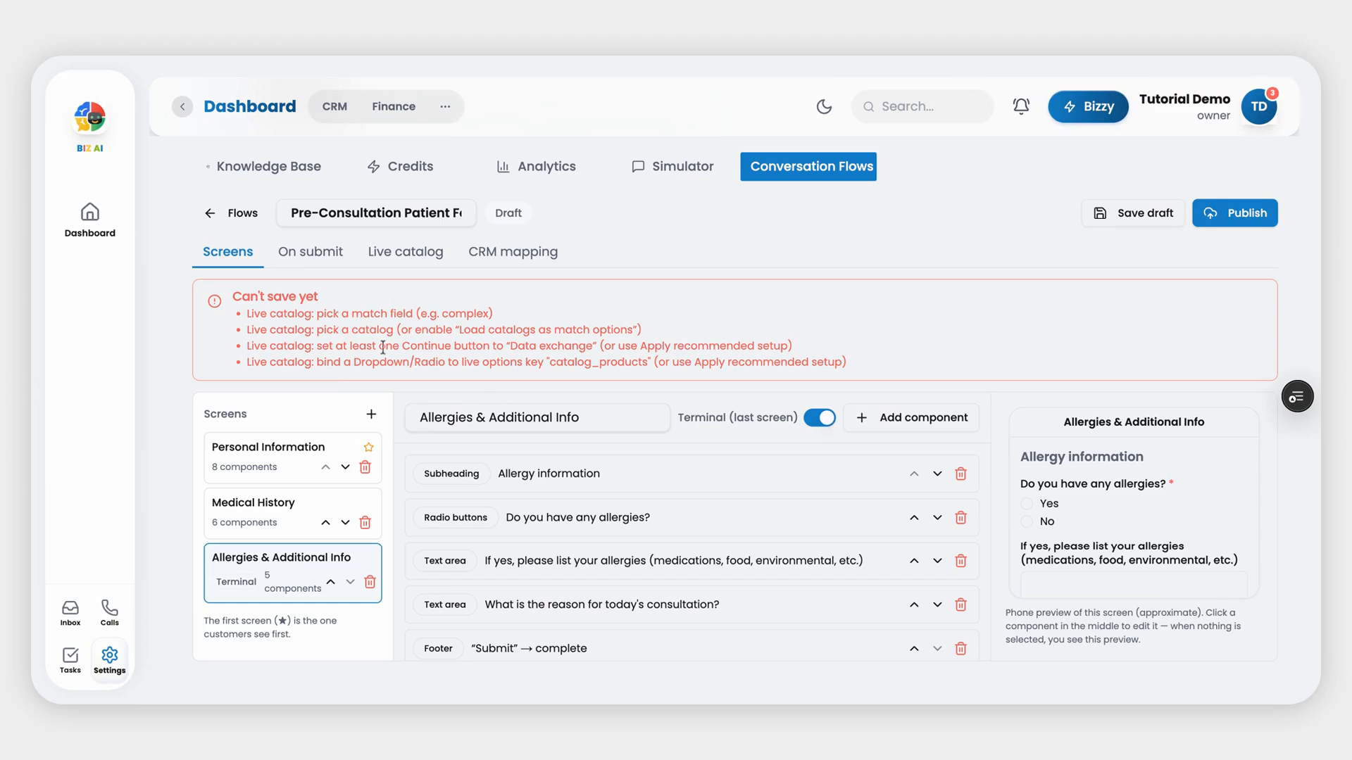
pyautogui.click(420, 252)
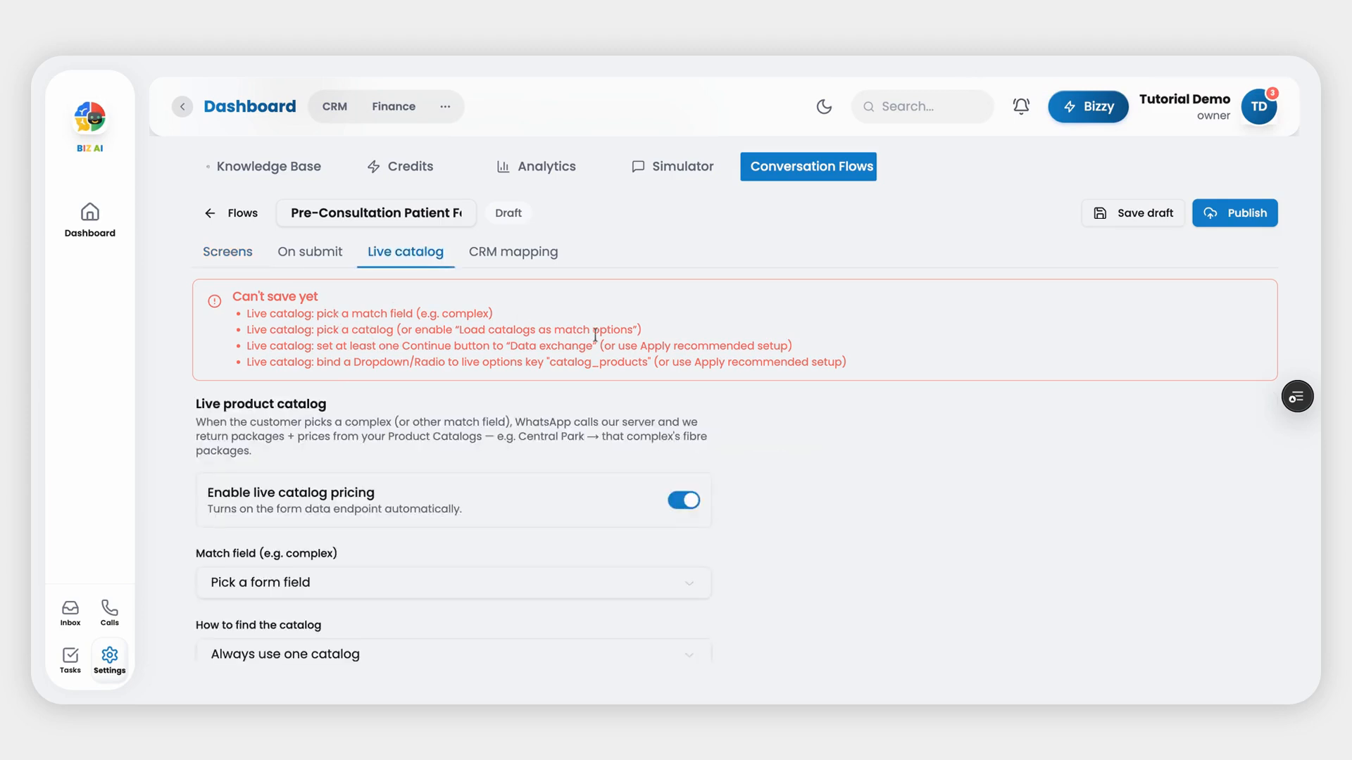
pyautogui.click(685, 500)
pyautogui.click(232, 253)
pyautogui.click(1235, 220)
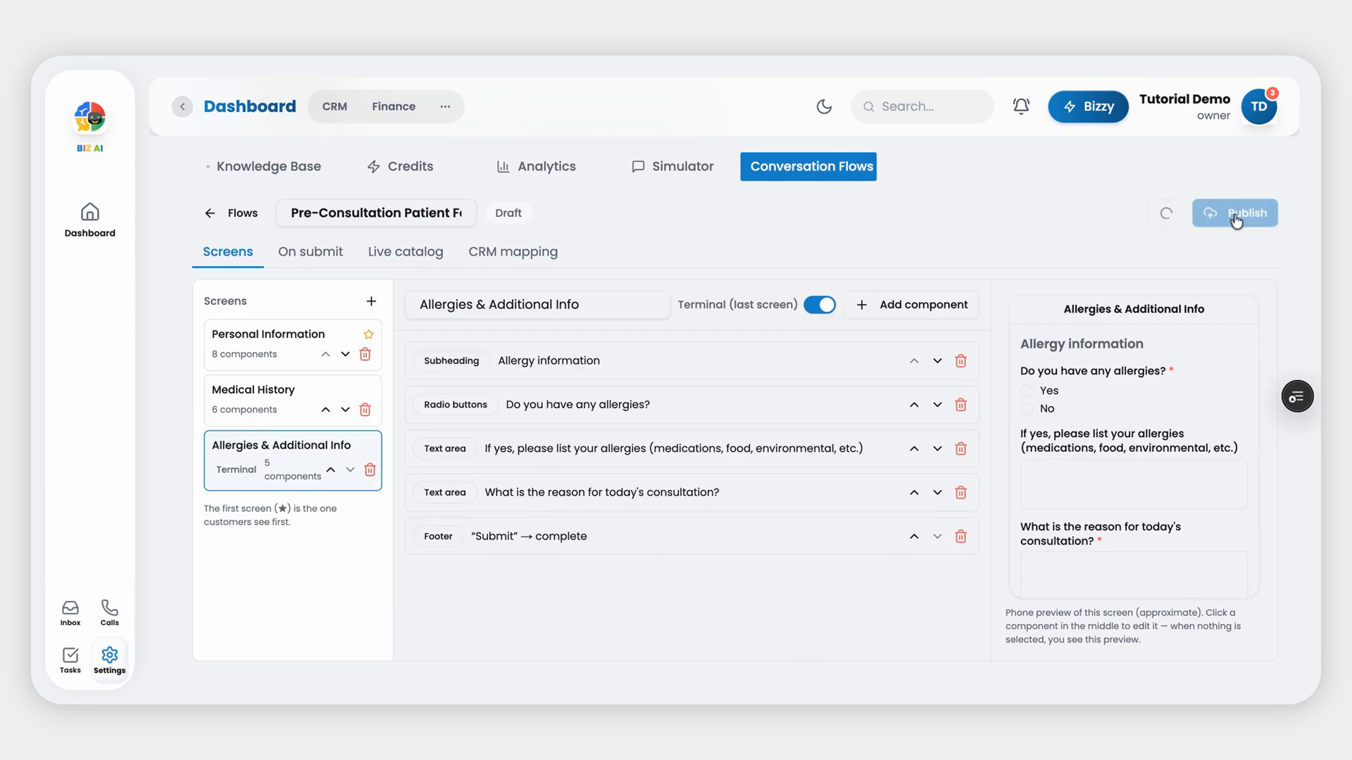